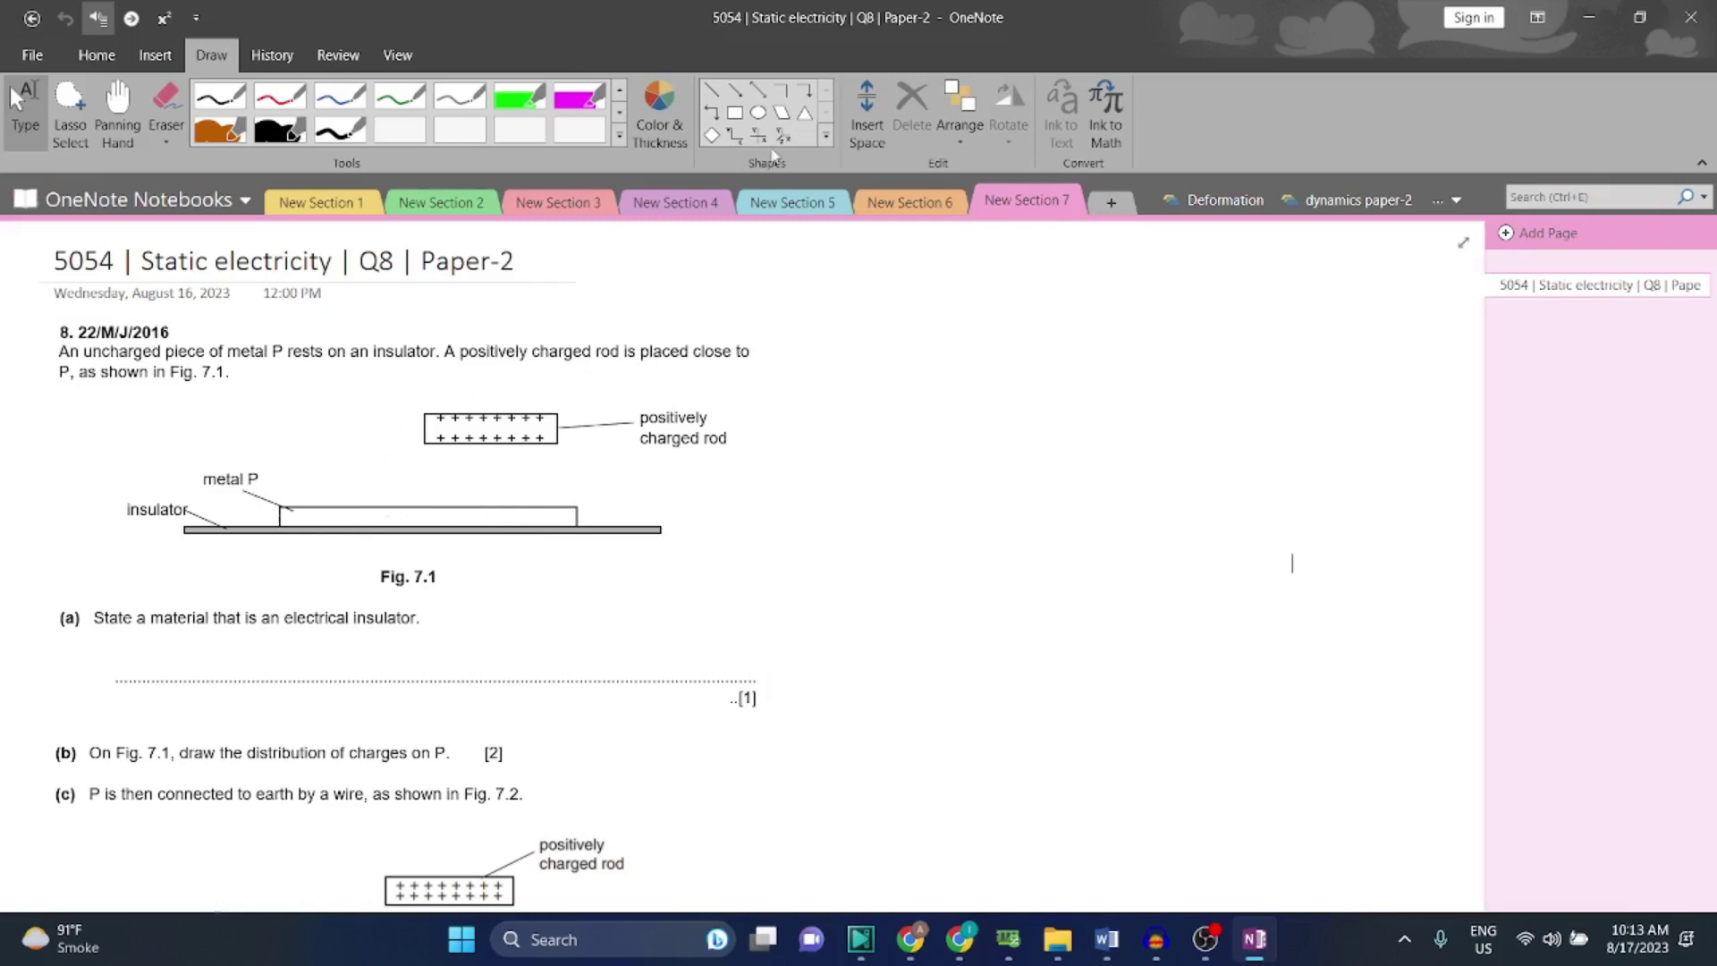
Select the black freehand pen and test it with a small mark inside metal P.
left_click(780, 94)
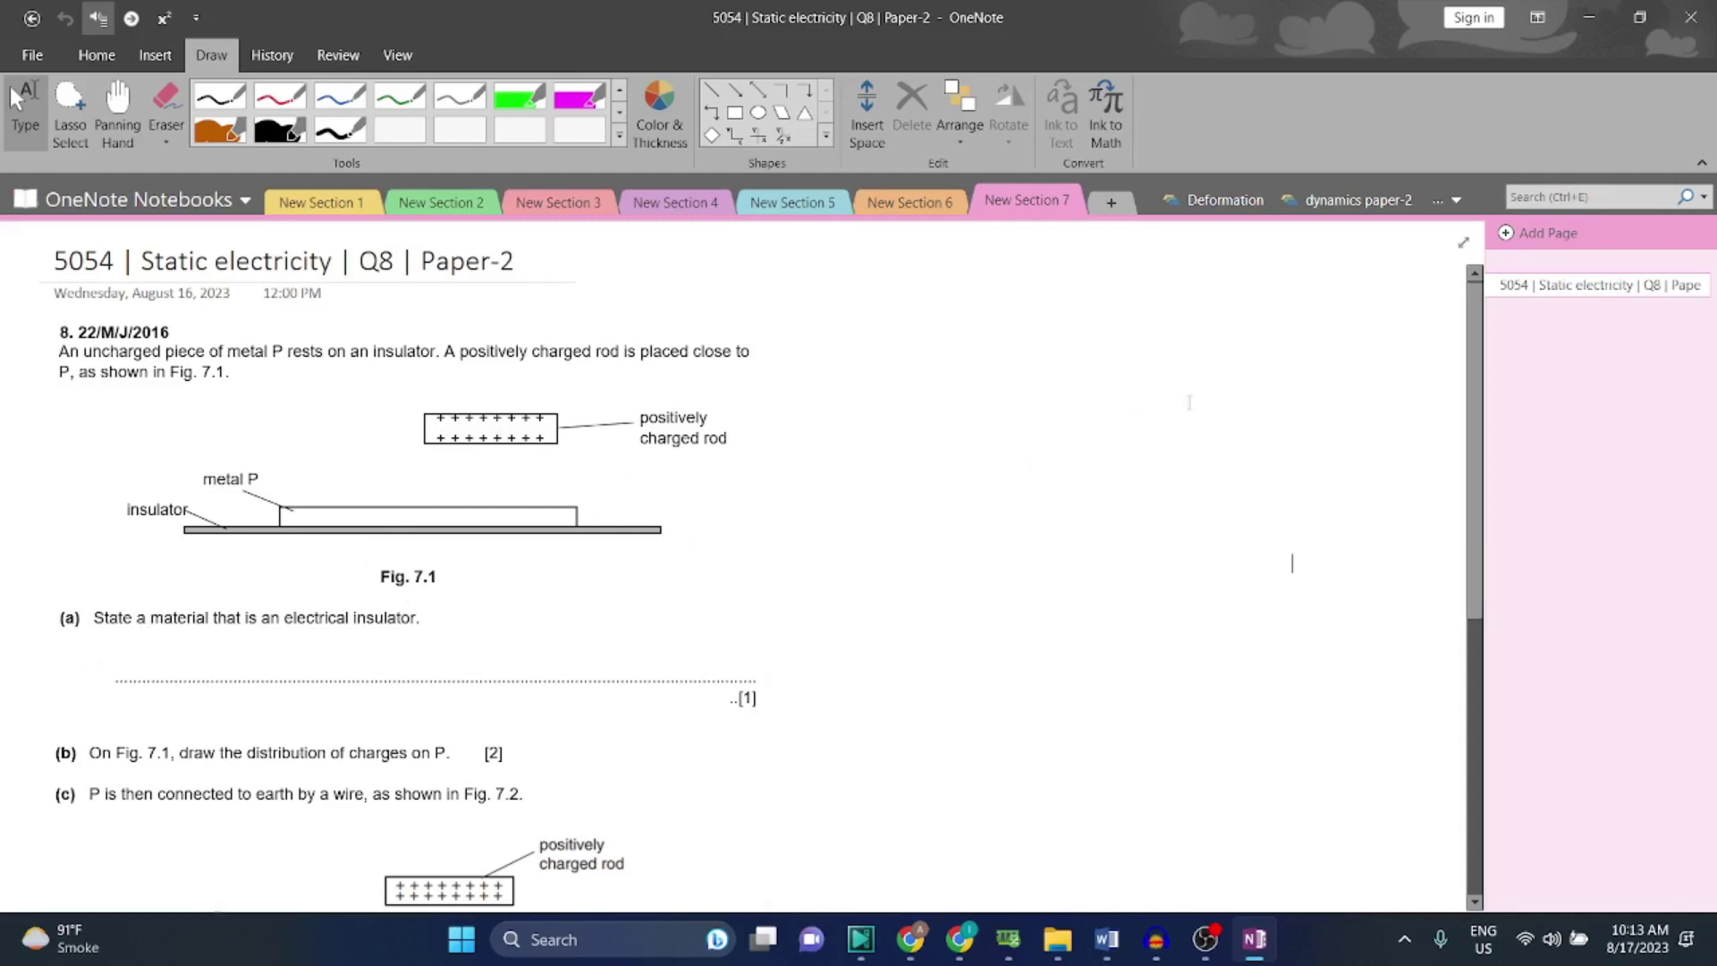
left_click(26, 101)
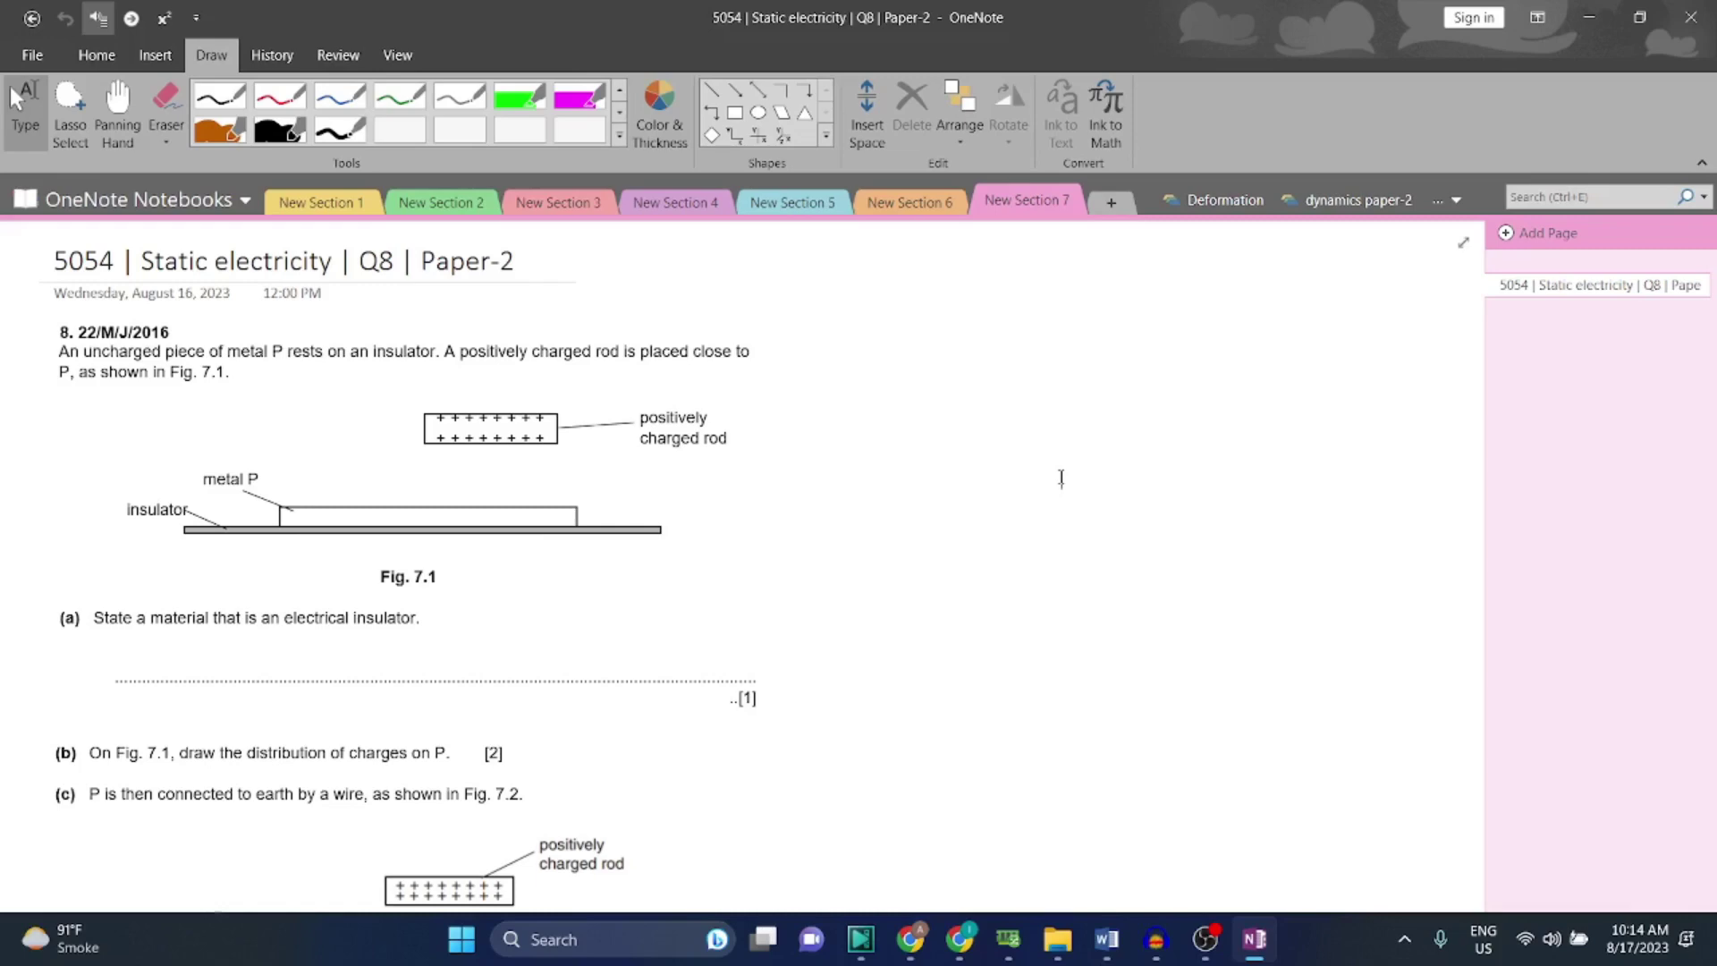
scroll(1060, 479, "down", 3)
scroll(997, 531, "down", 1)
scroll(996, 533, "down", 3)
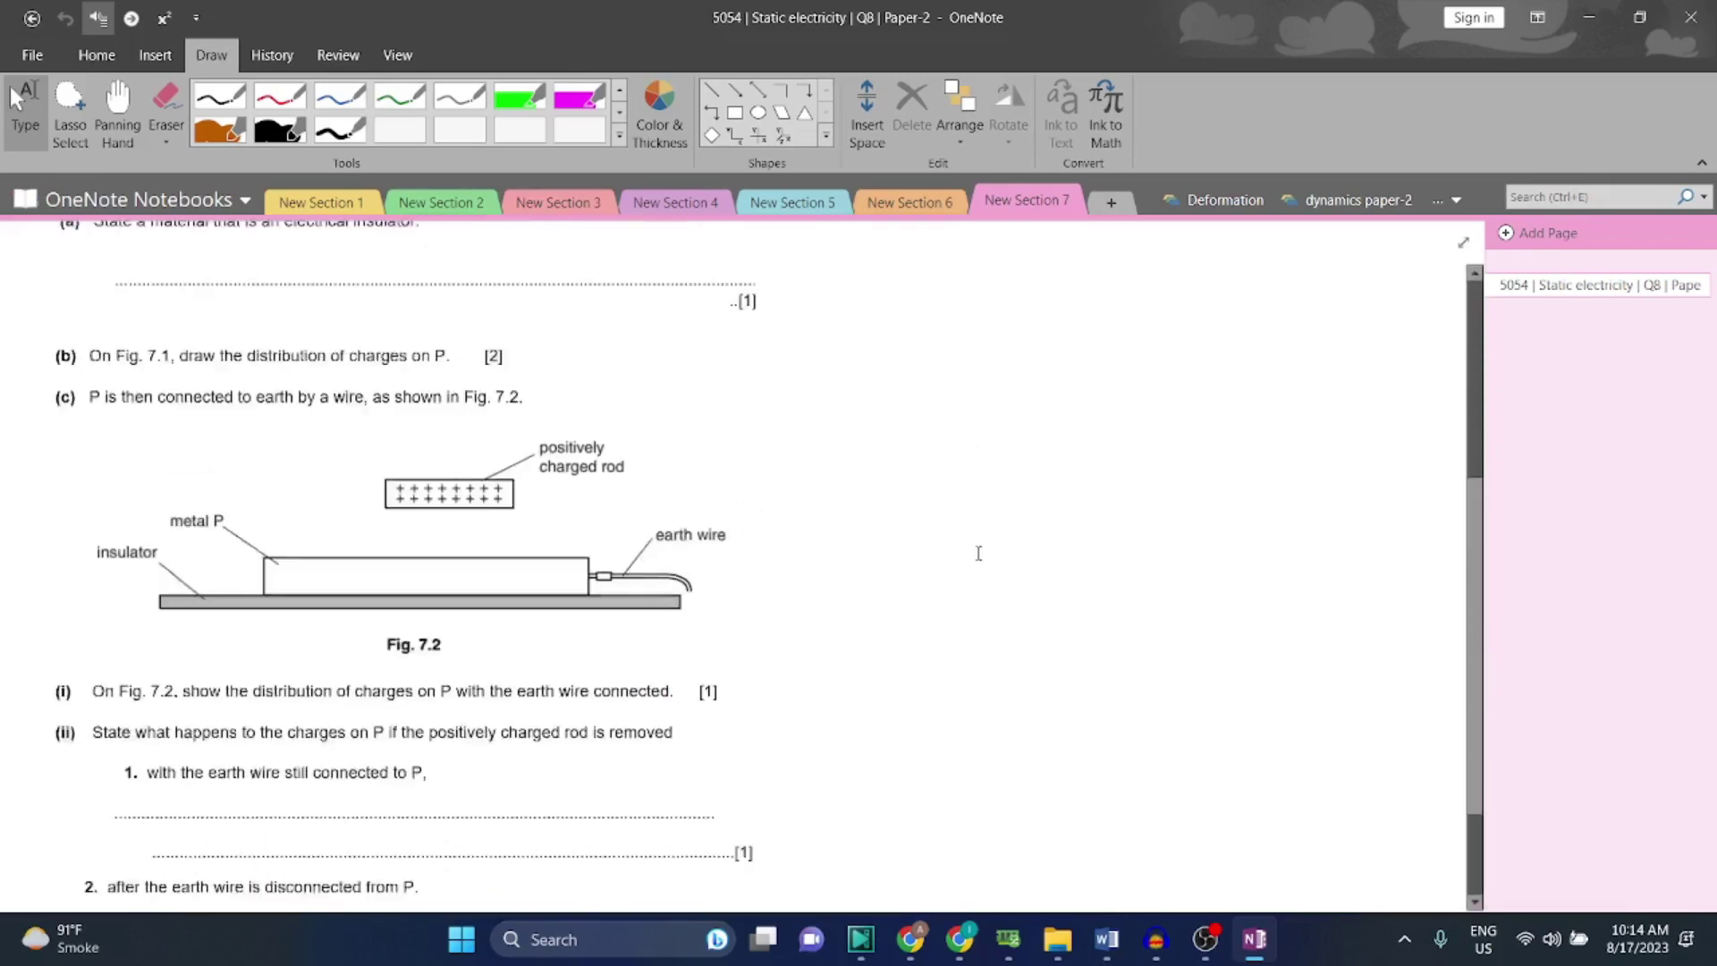
scroll(997, 532, "up", 2)
scroll(997, 532, "up", 3)
scroll(997, 532, "up", 2)
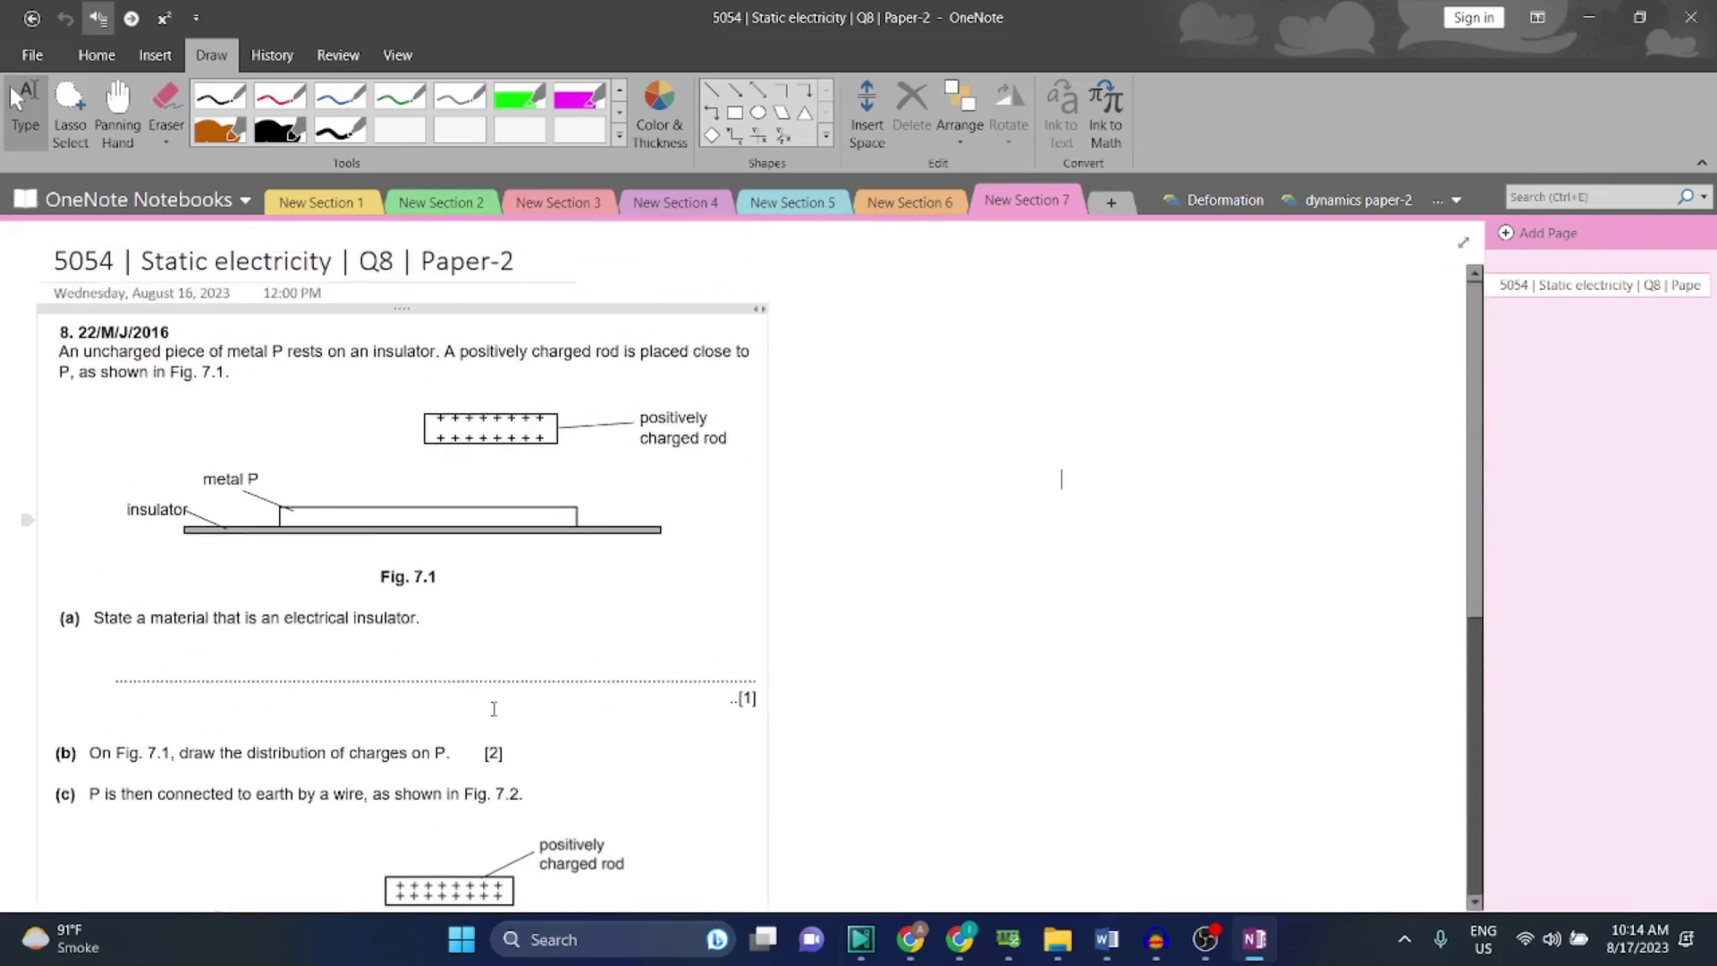
scroll(536, 684, "up", 2, "ctrl")
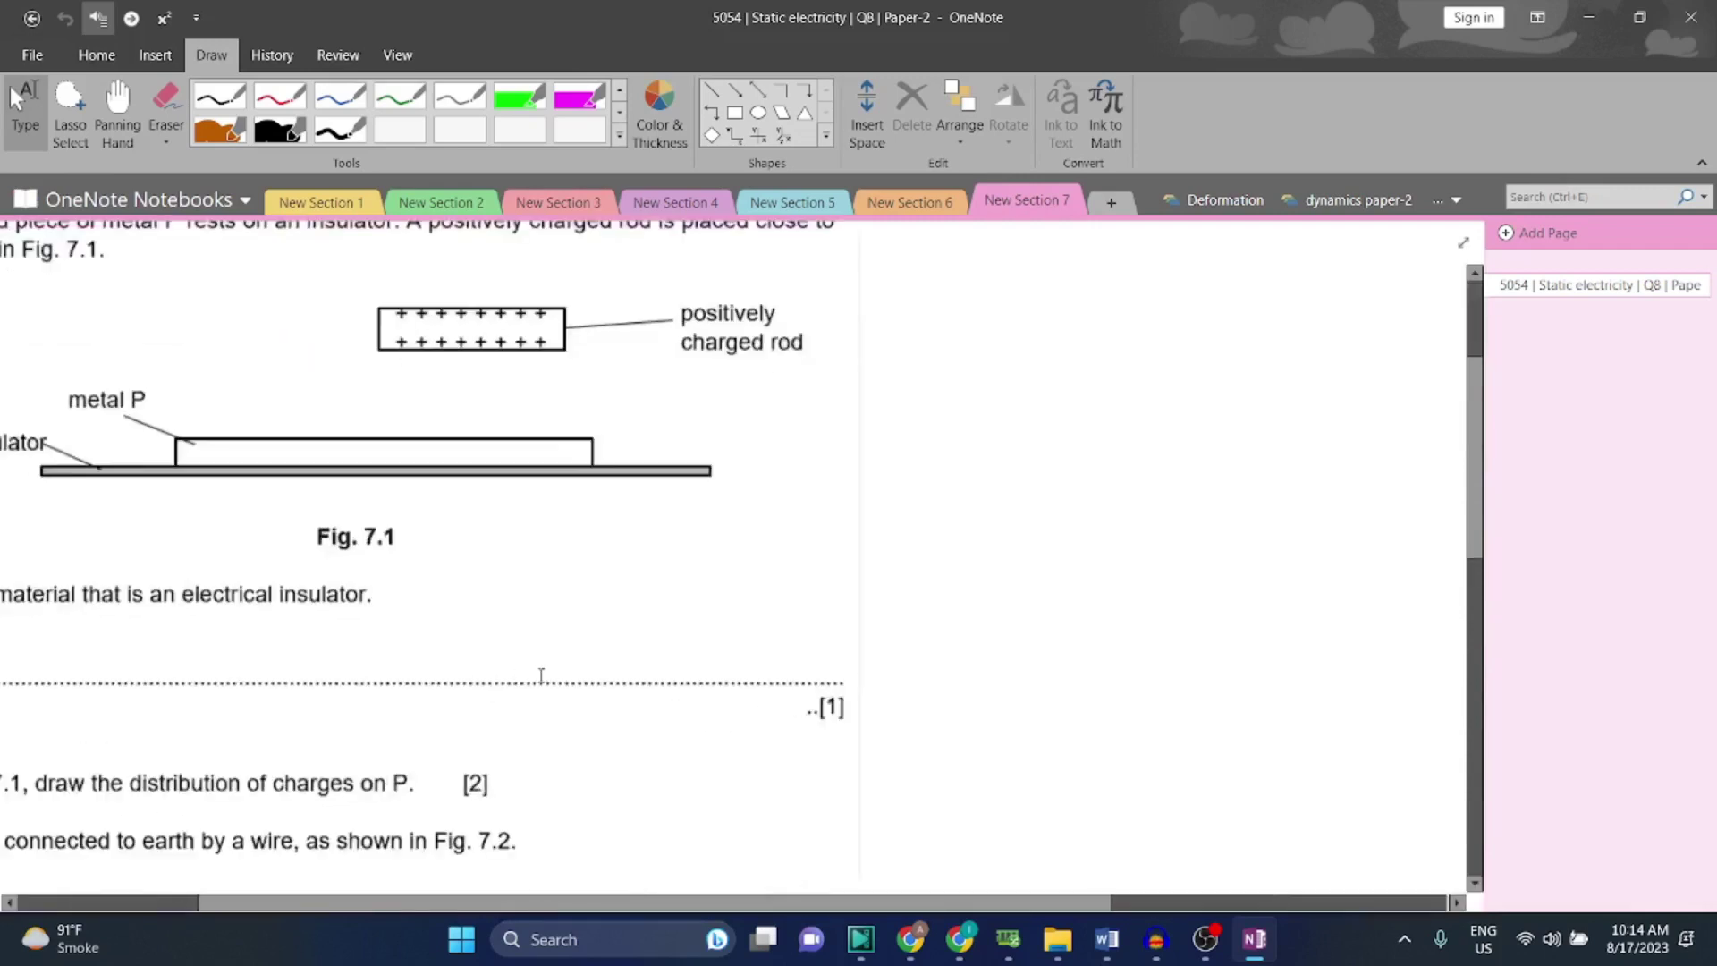
scroll(541, 675, "left", 5)
scroll(540, 675, "up", 3)
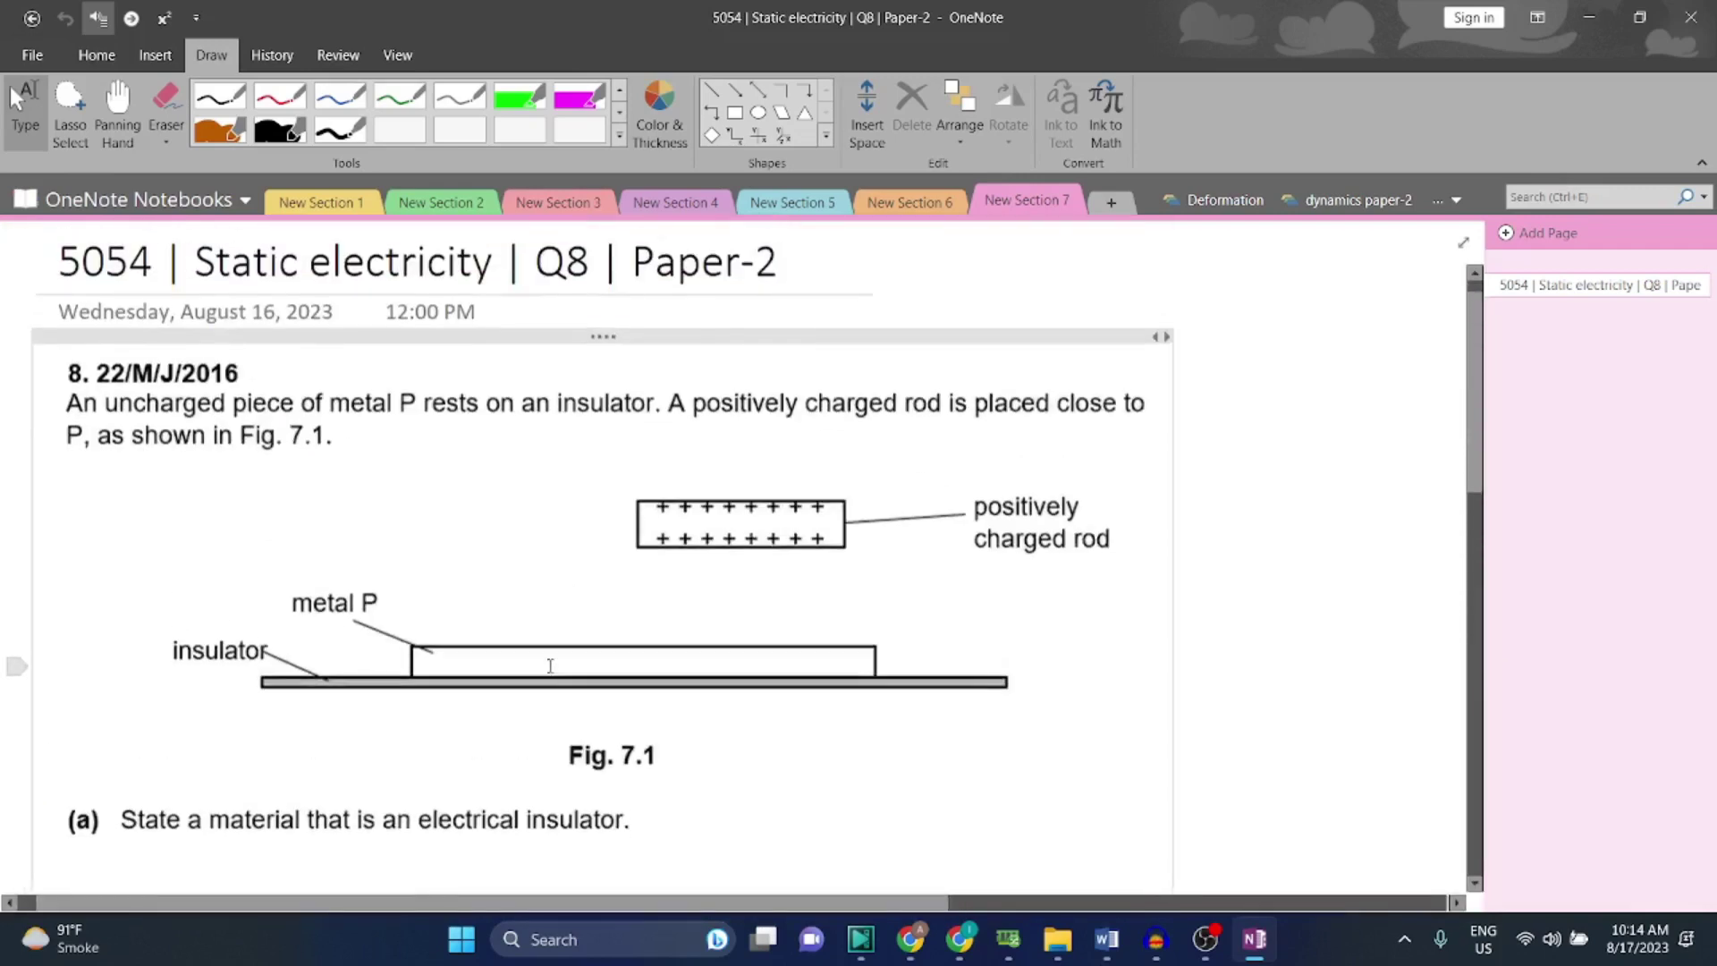
scroll(551, 666, "up", 1)
scroll(716, 626, "up", 1, "ctrl")
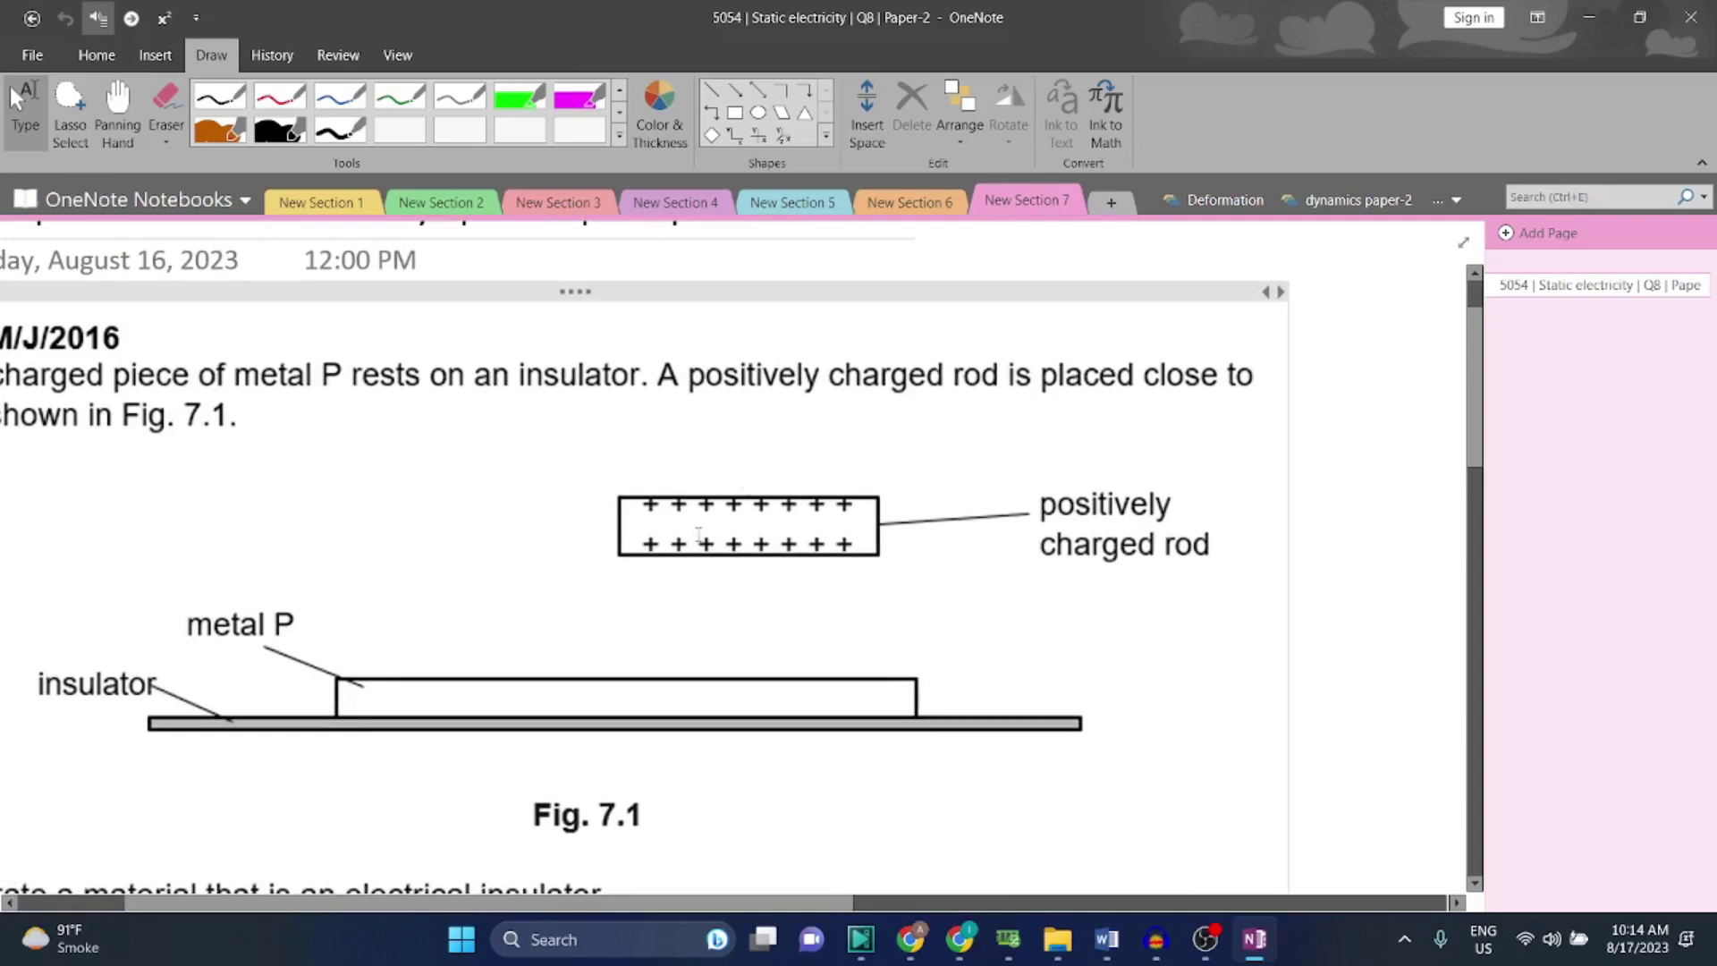
scroll(699, 534, "down", 1, "ctrl")
scroll(671, 604, "up", 2, "ctrl")
scroll(671, 604, "down", 1)
scroll(668, 618, "up", 1, "ctrl")
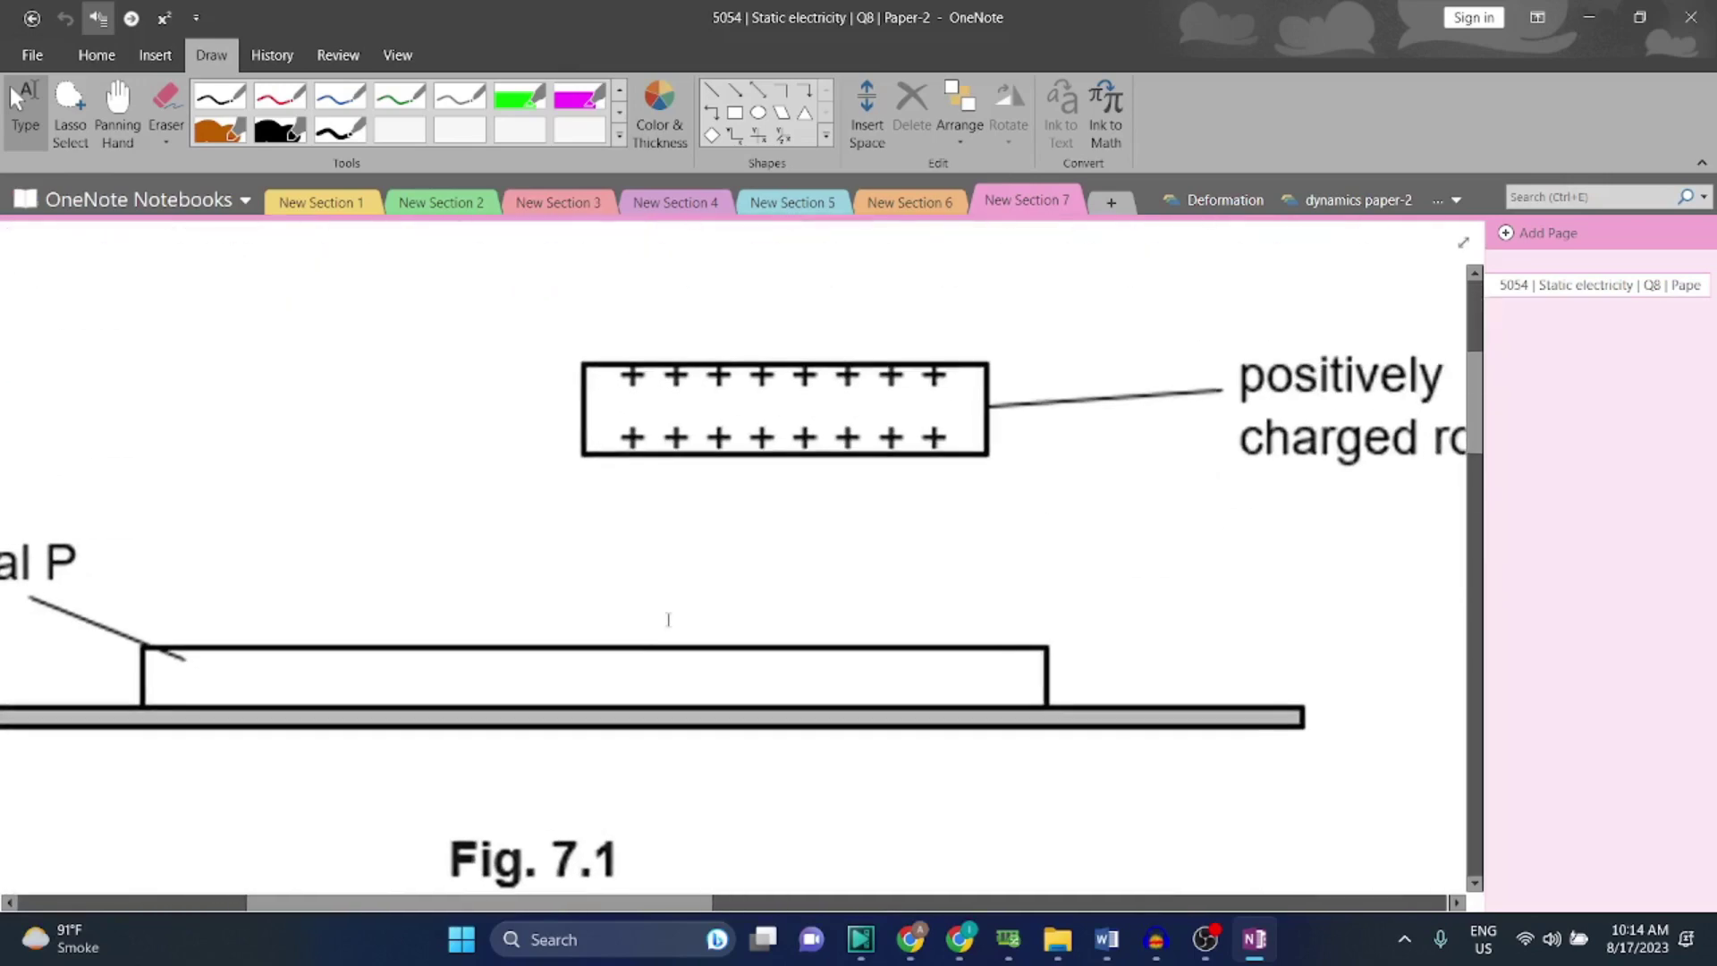
scroll(668, 618, "up", 1, "ctrl")
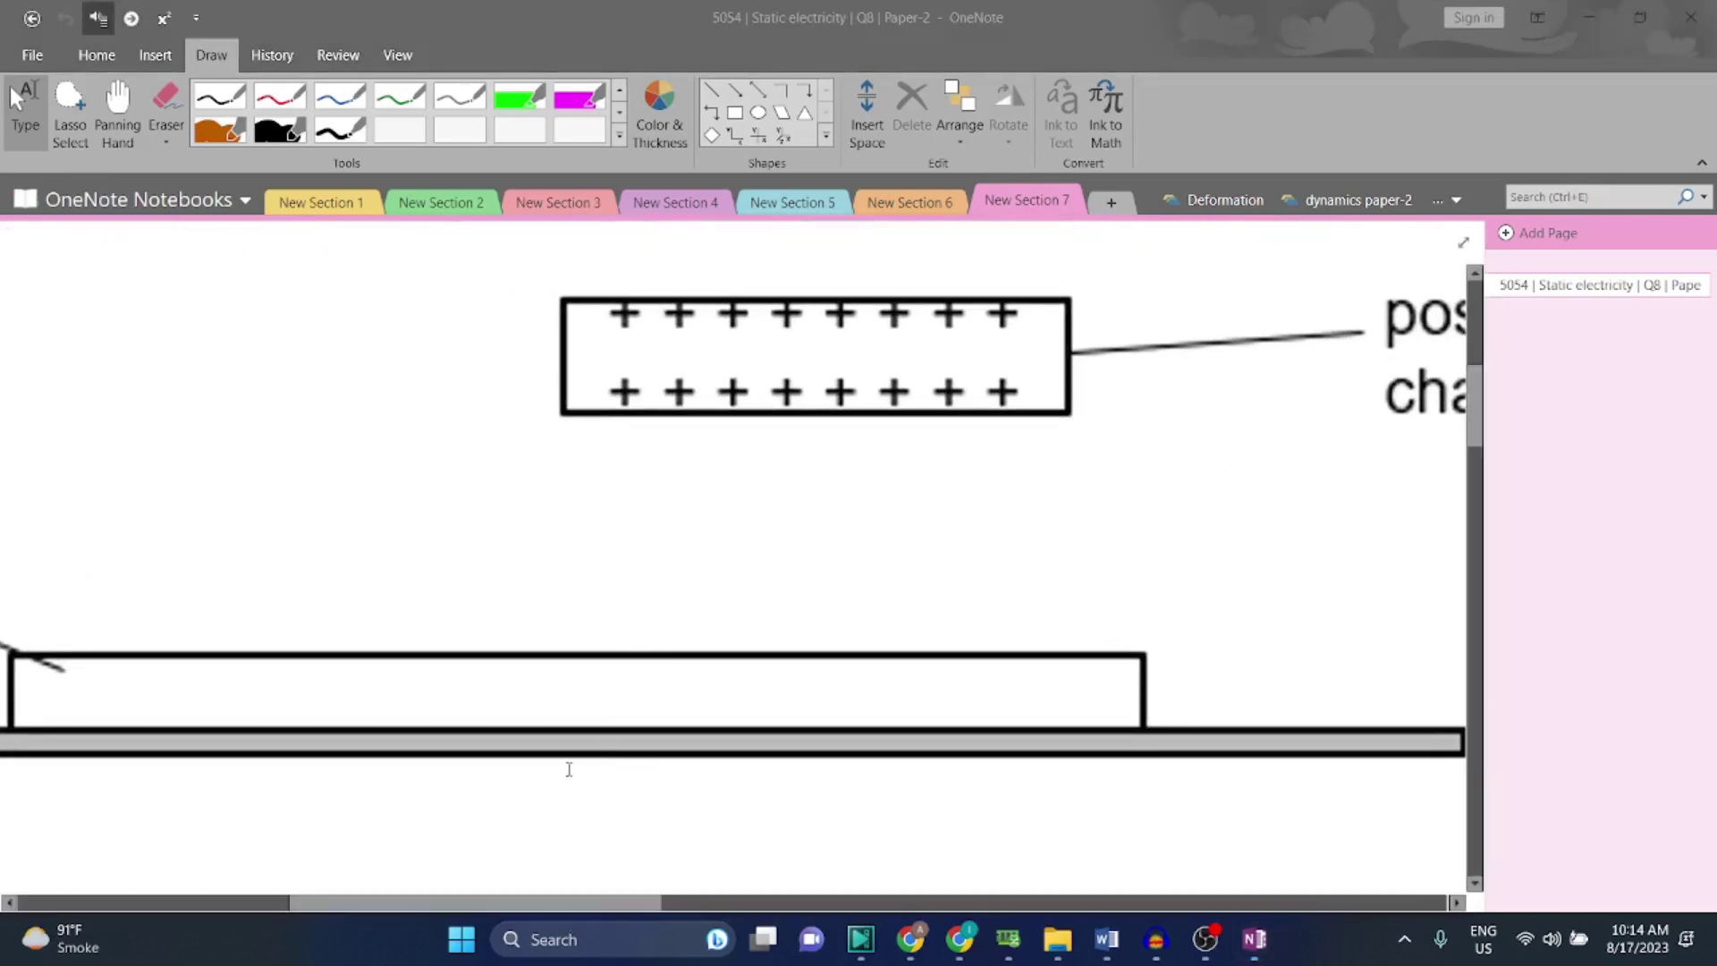
left_click_drag(598, 902, 553, 902)
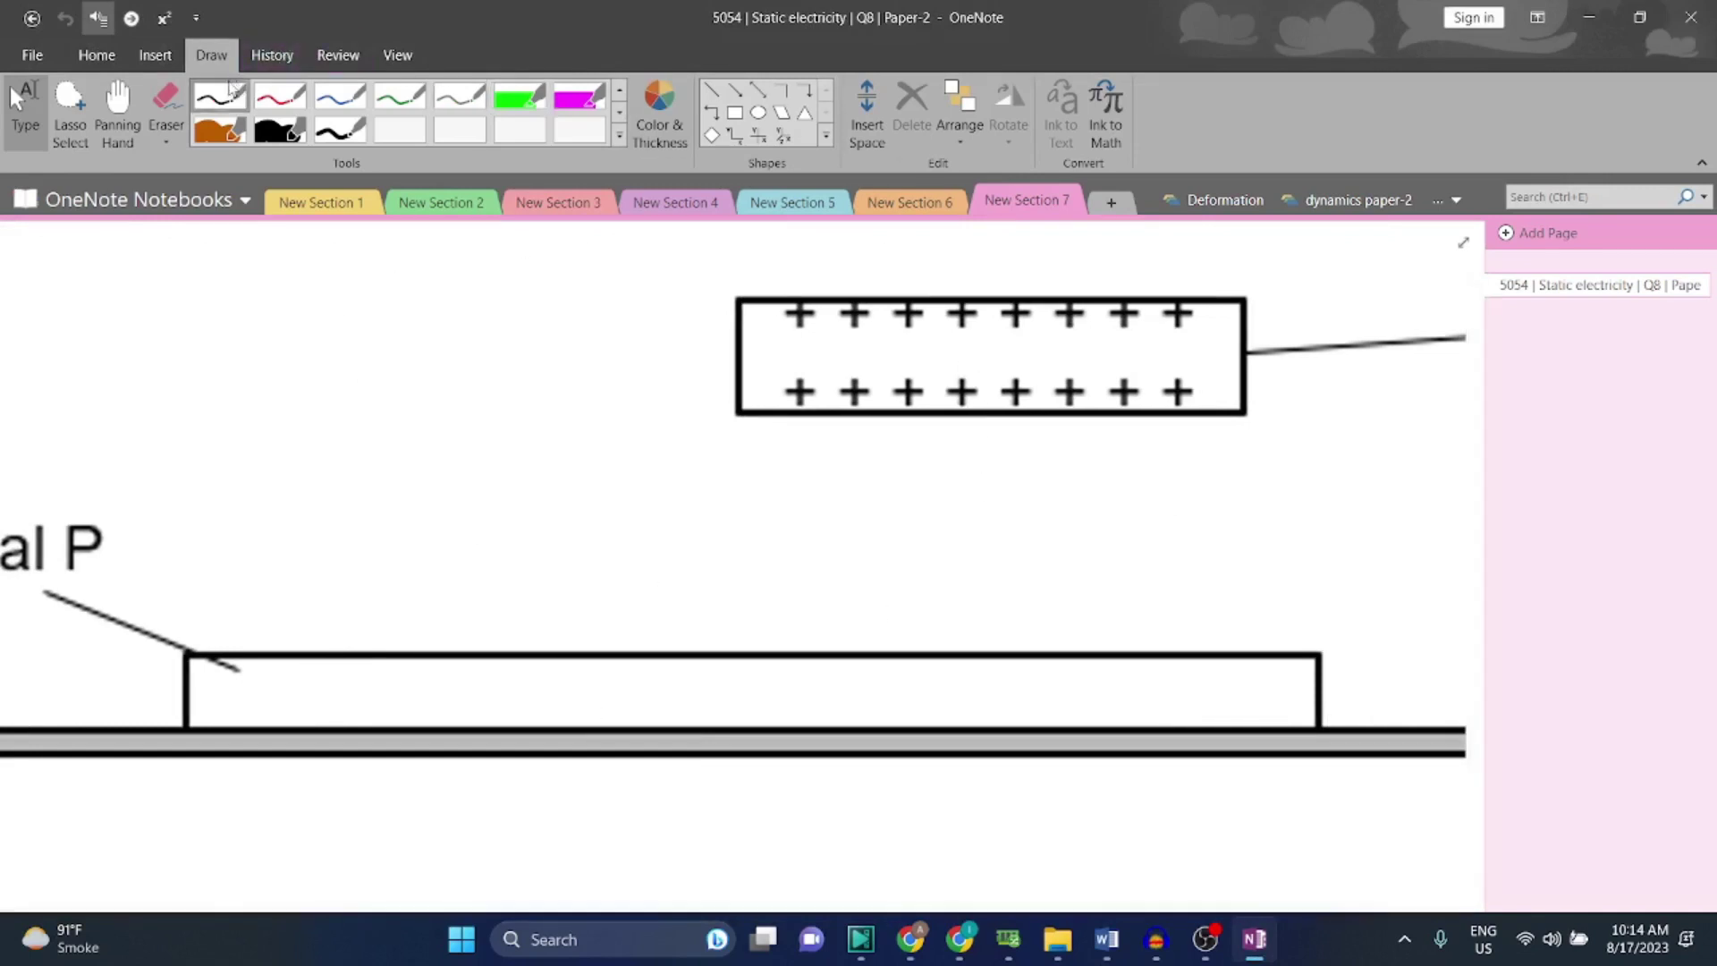
left_click(221, 97)
mouse_move(230, 671)
left_mouse_down()
mouse_move(239, 695)
mouse_move(247, 676)
left_mouse_up()
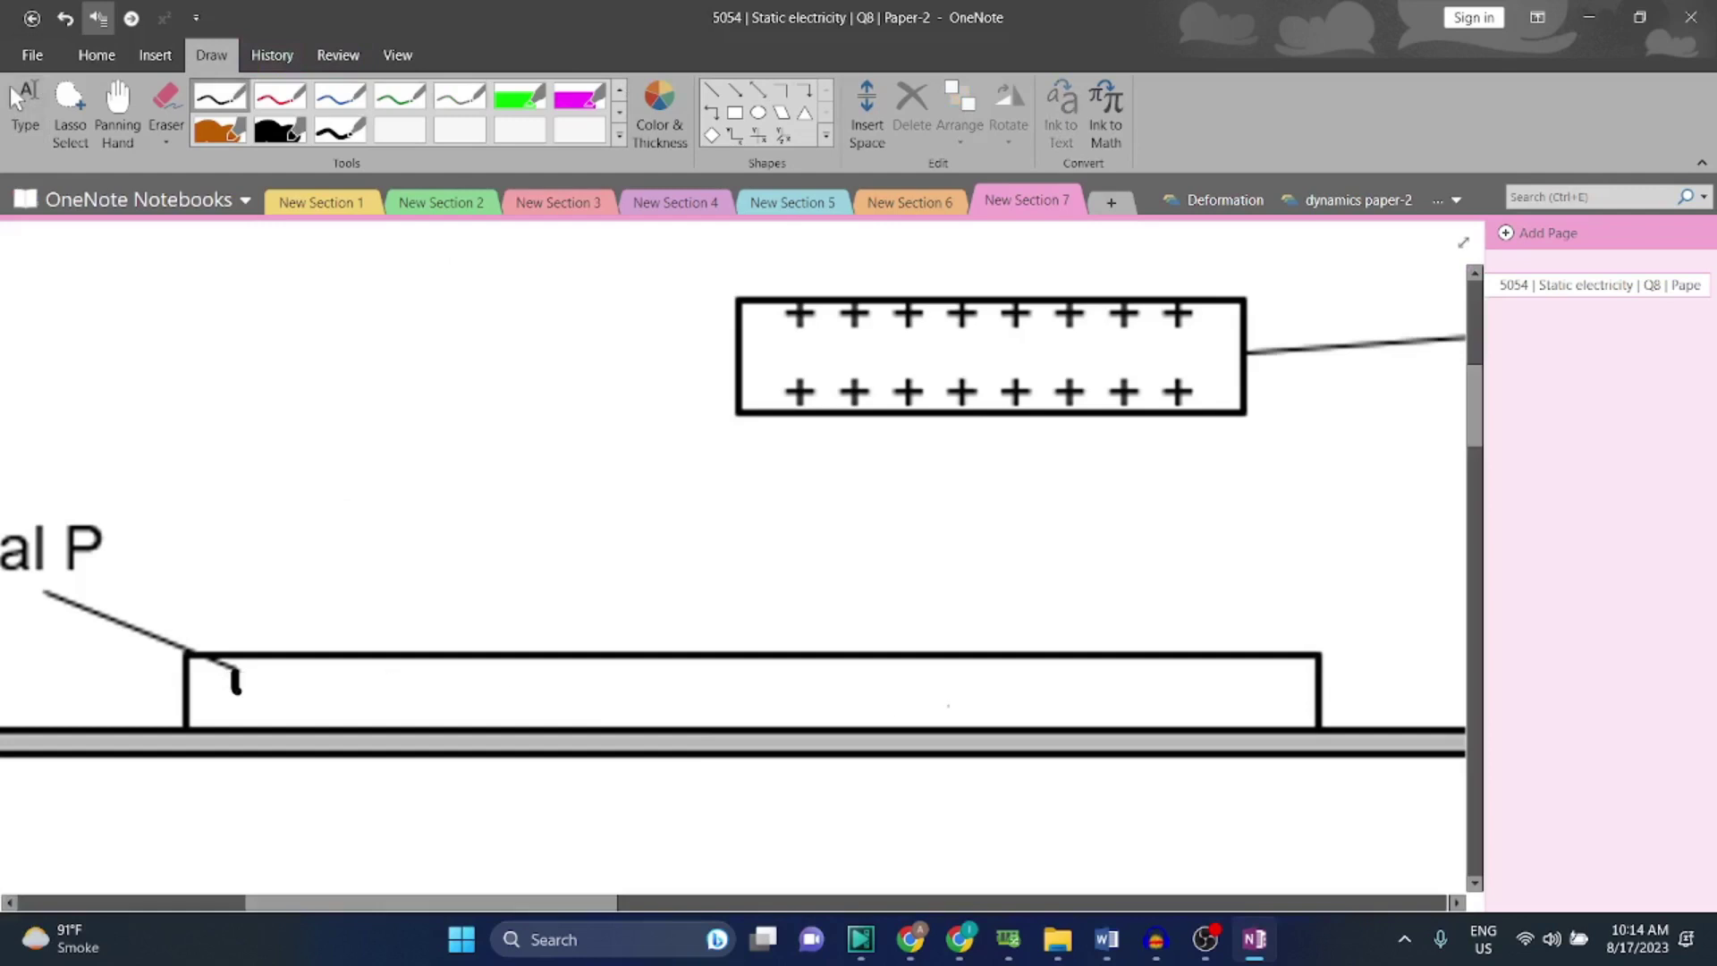
scroll(746, 653, "right", 5)
scroll(760, 705, "down", 3)
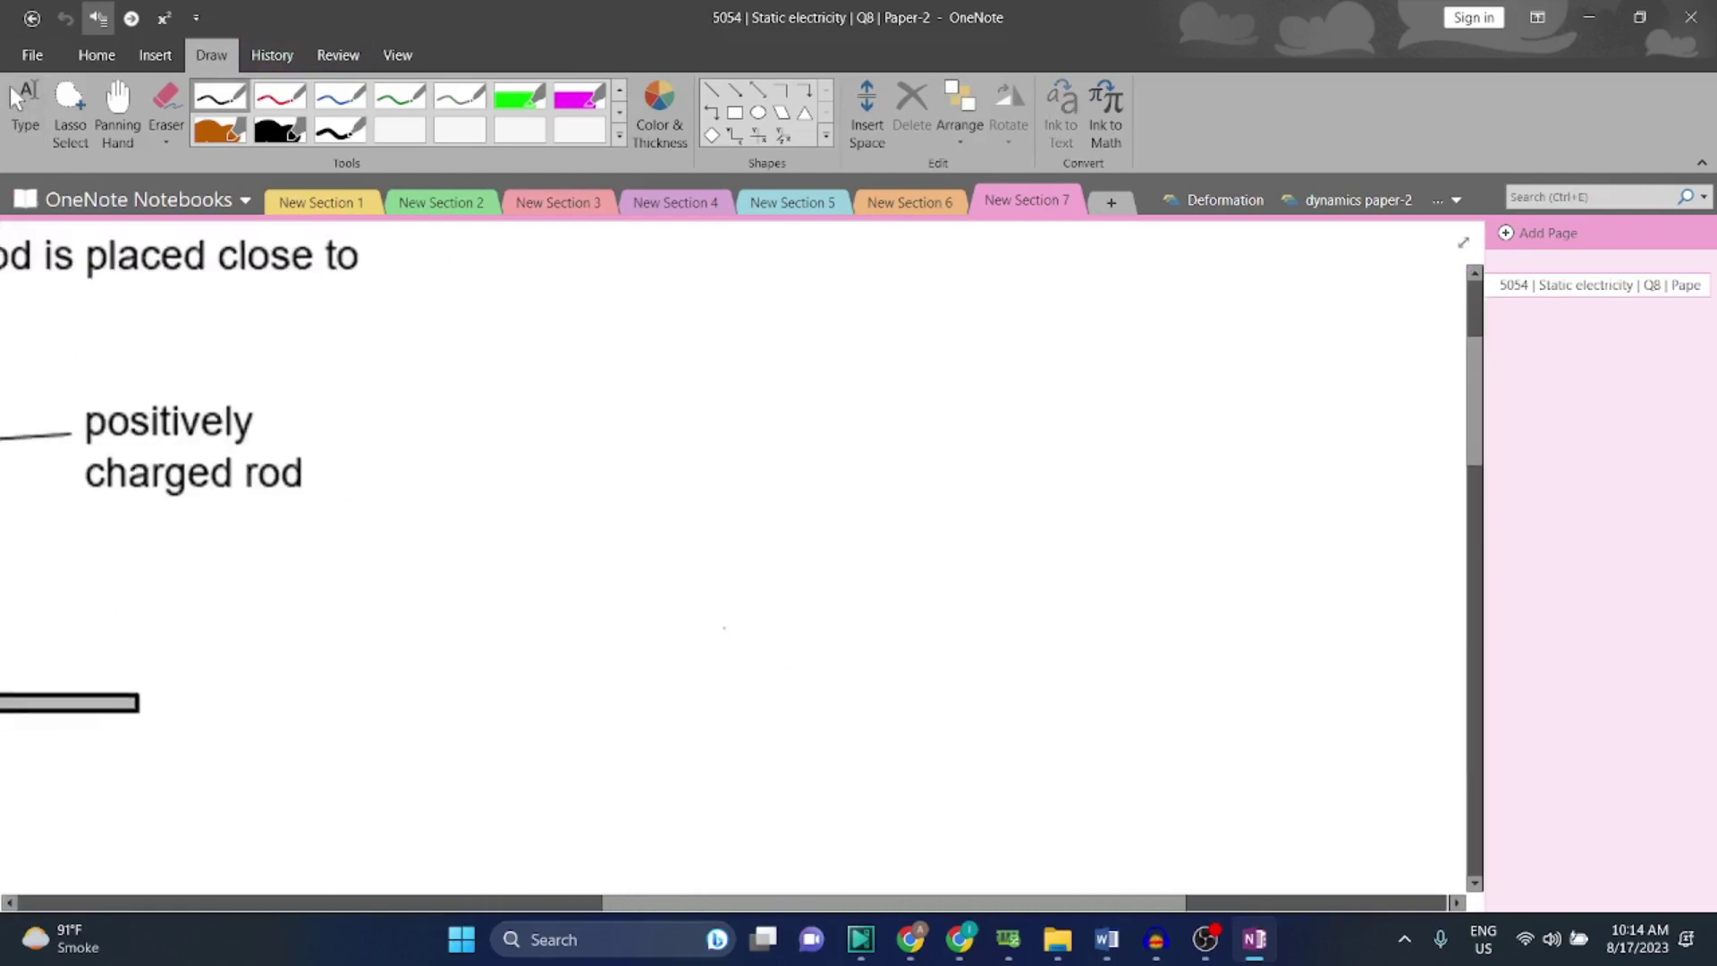
scroll(537, 672, "down", 3)
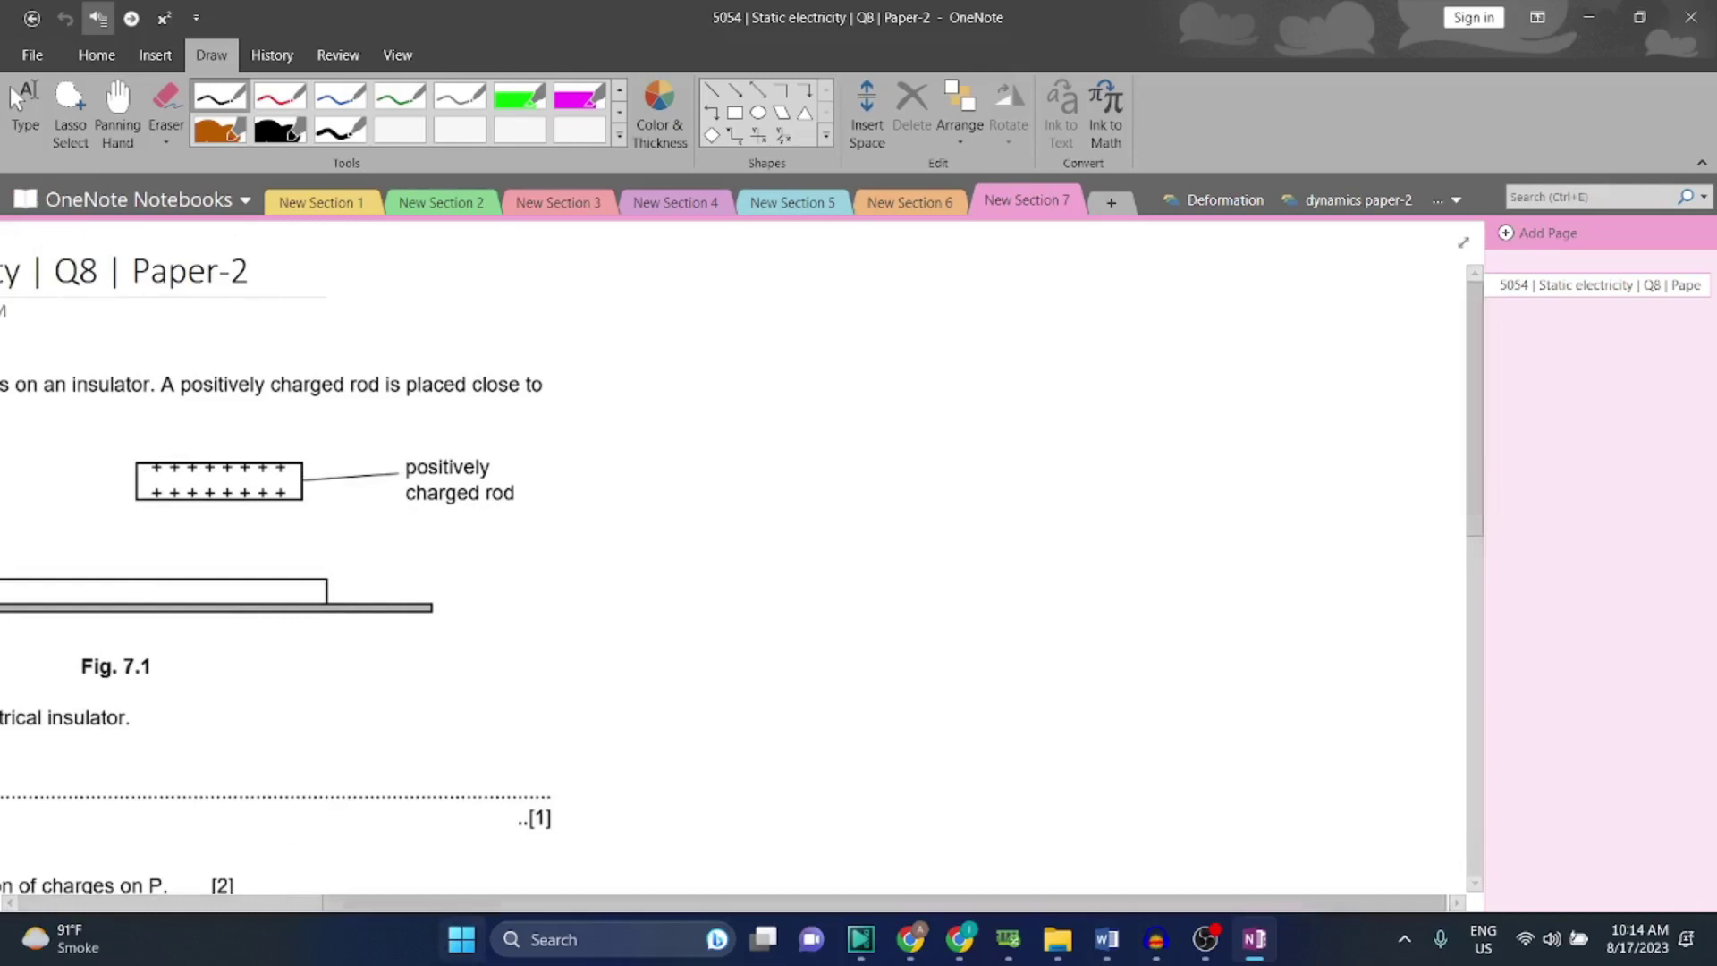
scroll(738, 603, "left", 5)
scroll(603, 537, "up", 3)
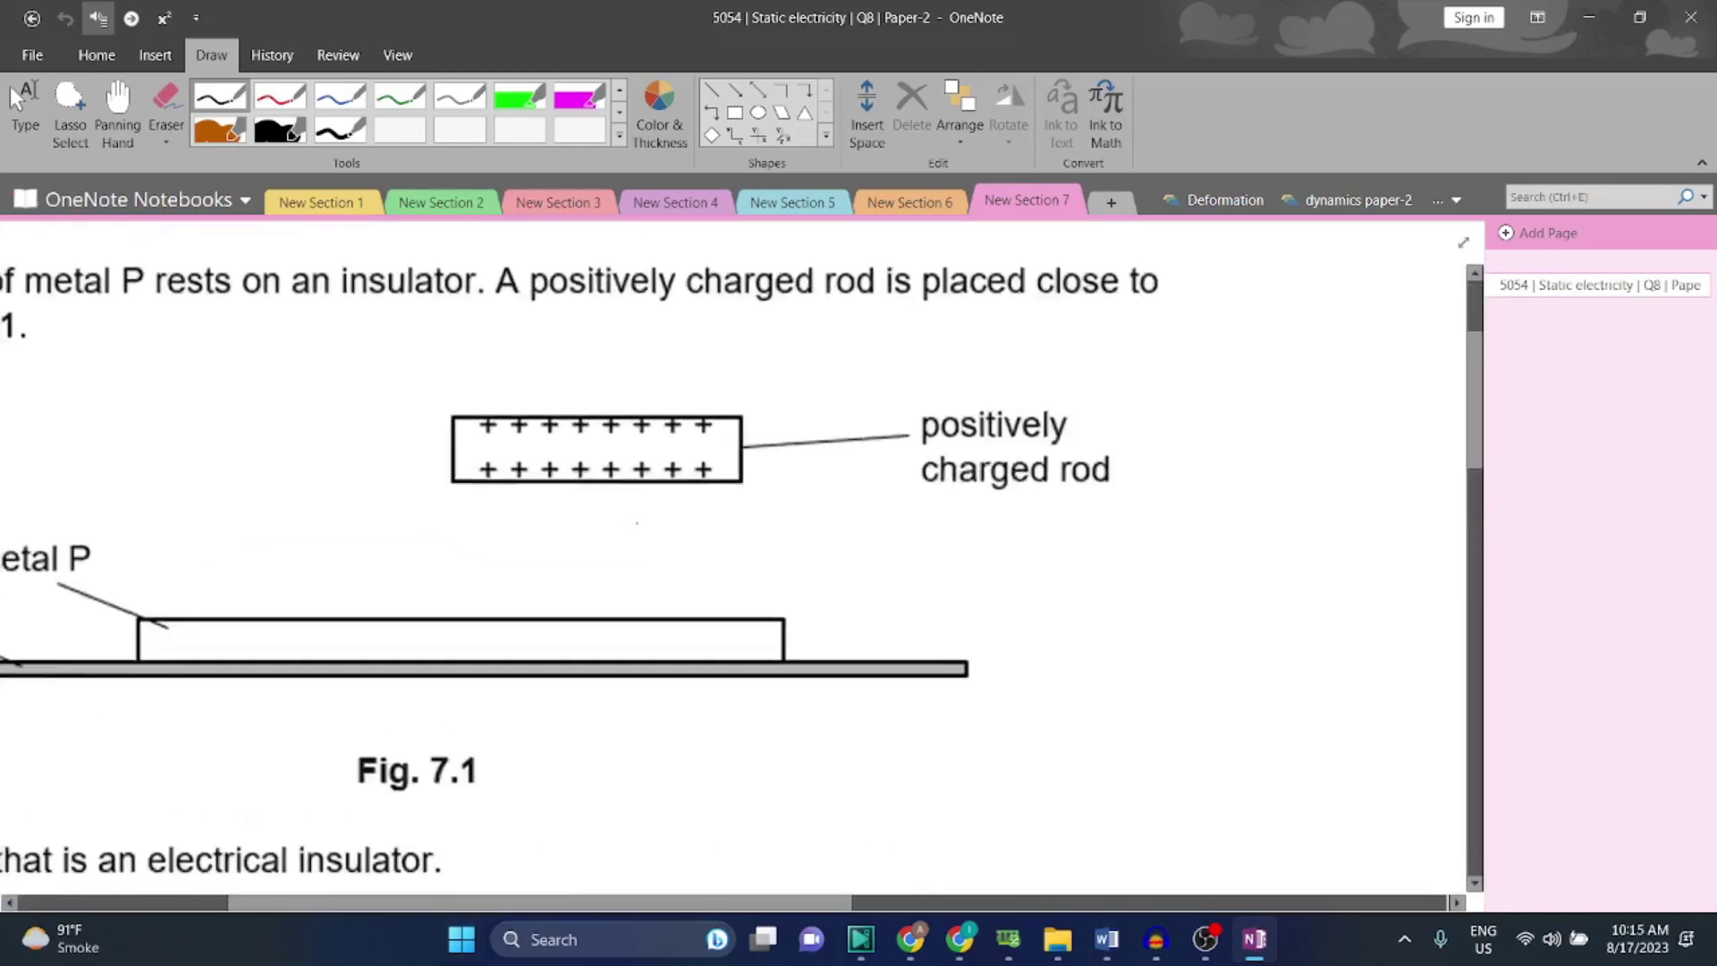
scroll(604, 537, "up", 3)
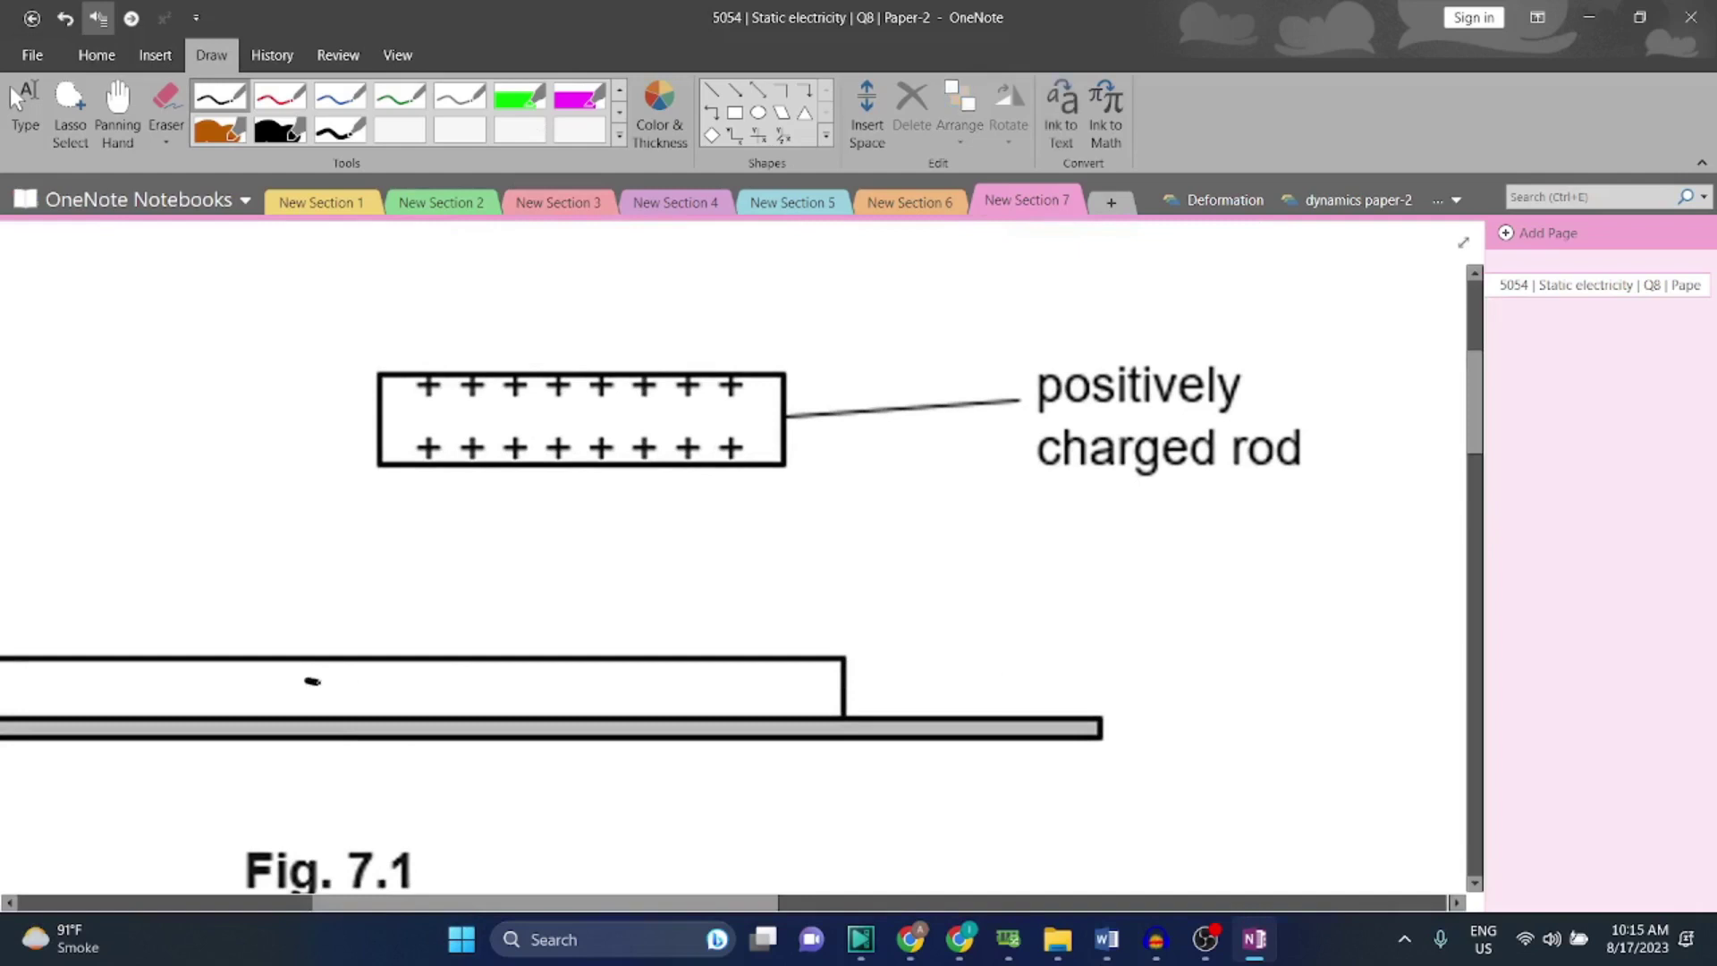
scroll(739, 604, "right", 8)
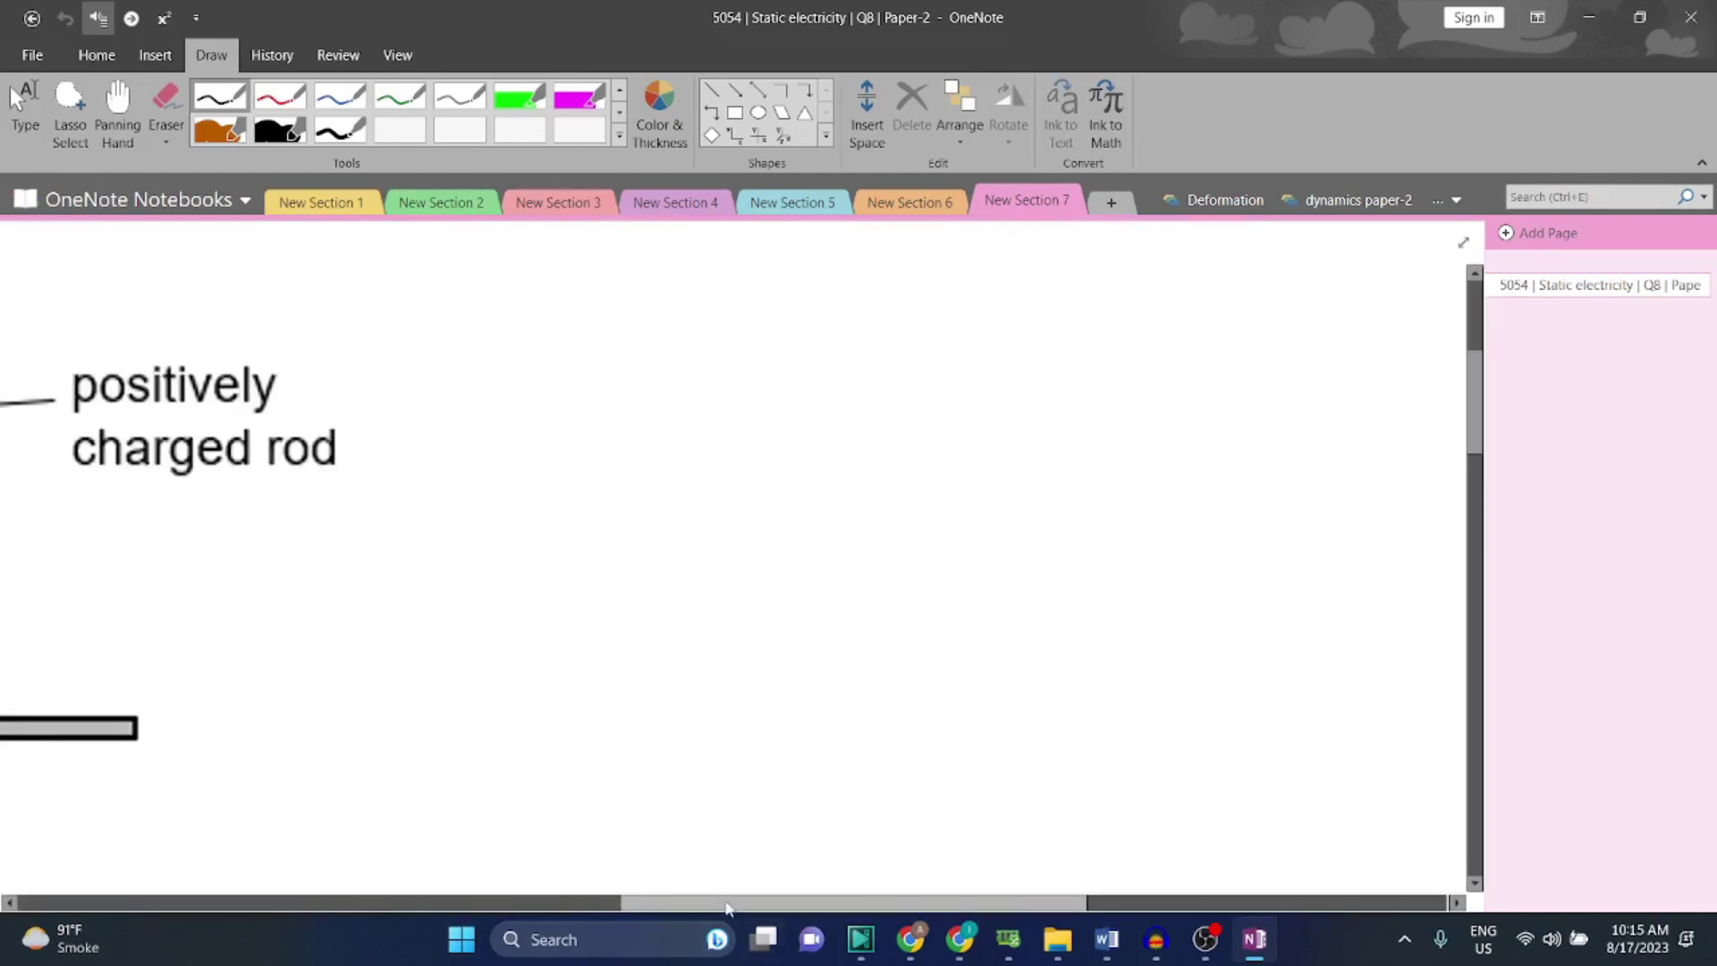
scroll(402, 671, "left", 8)
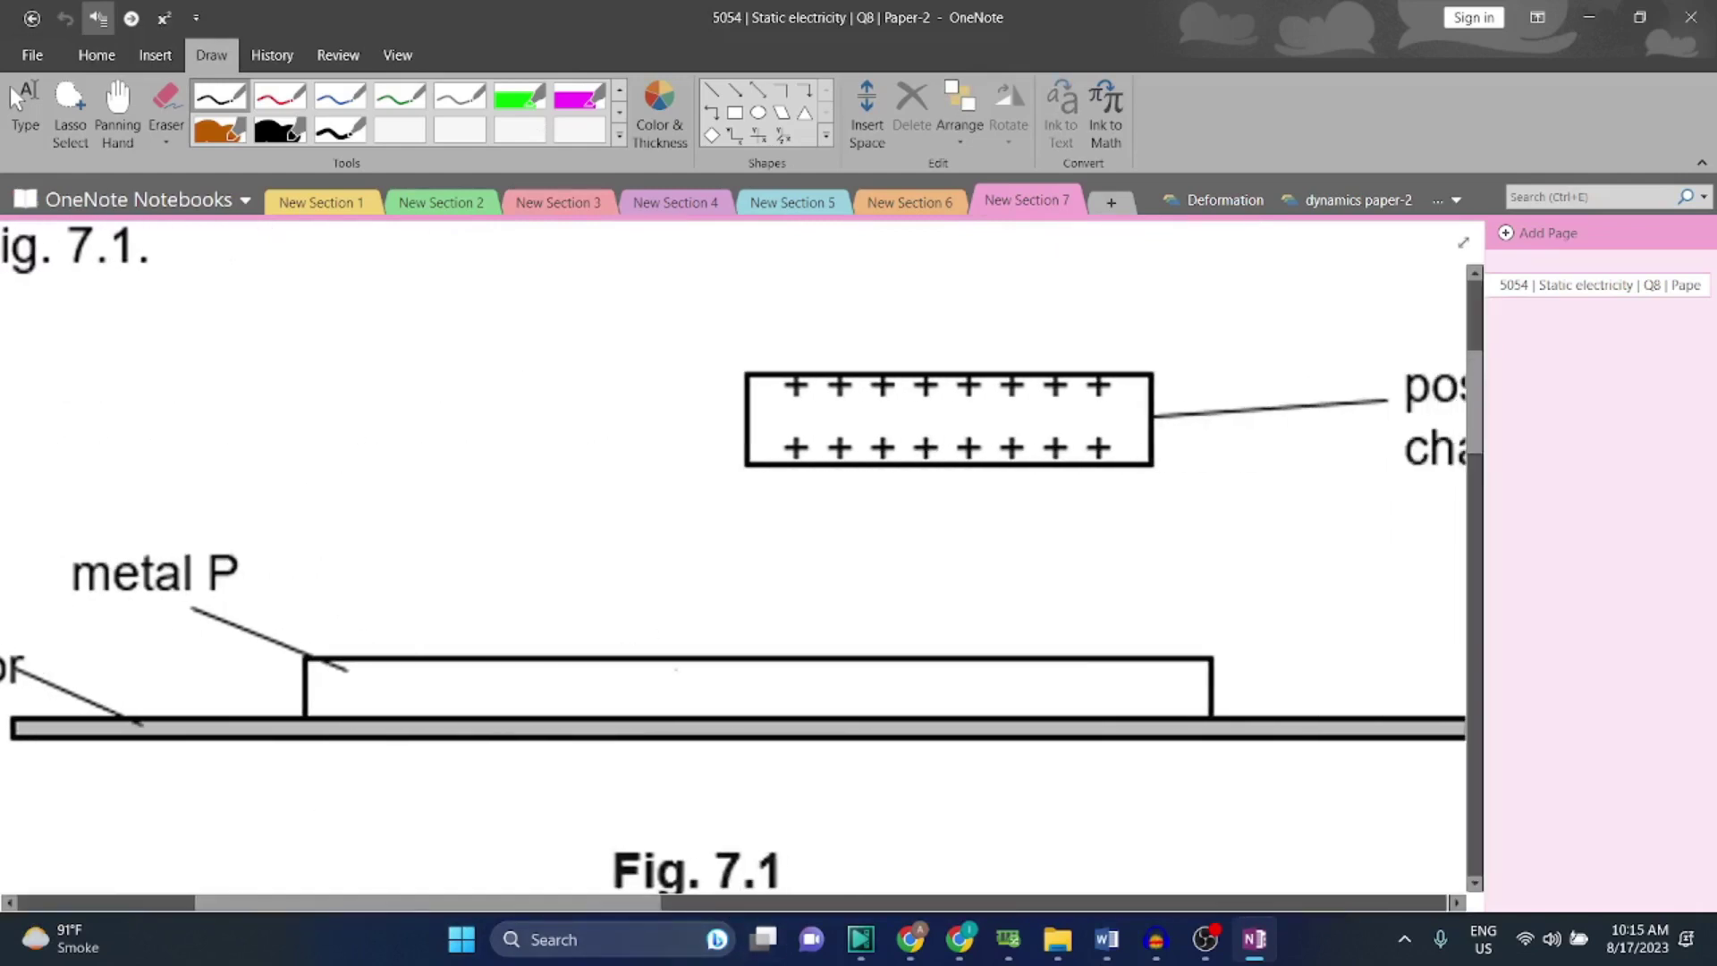
Ink minus signs along metal P's top edge and plus signs along its bottom in Fig. 7.1.
left_click_drag(681, 677, 1178, 670)
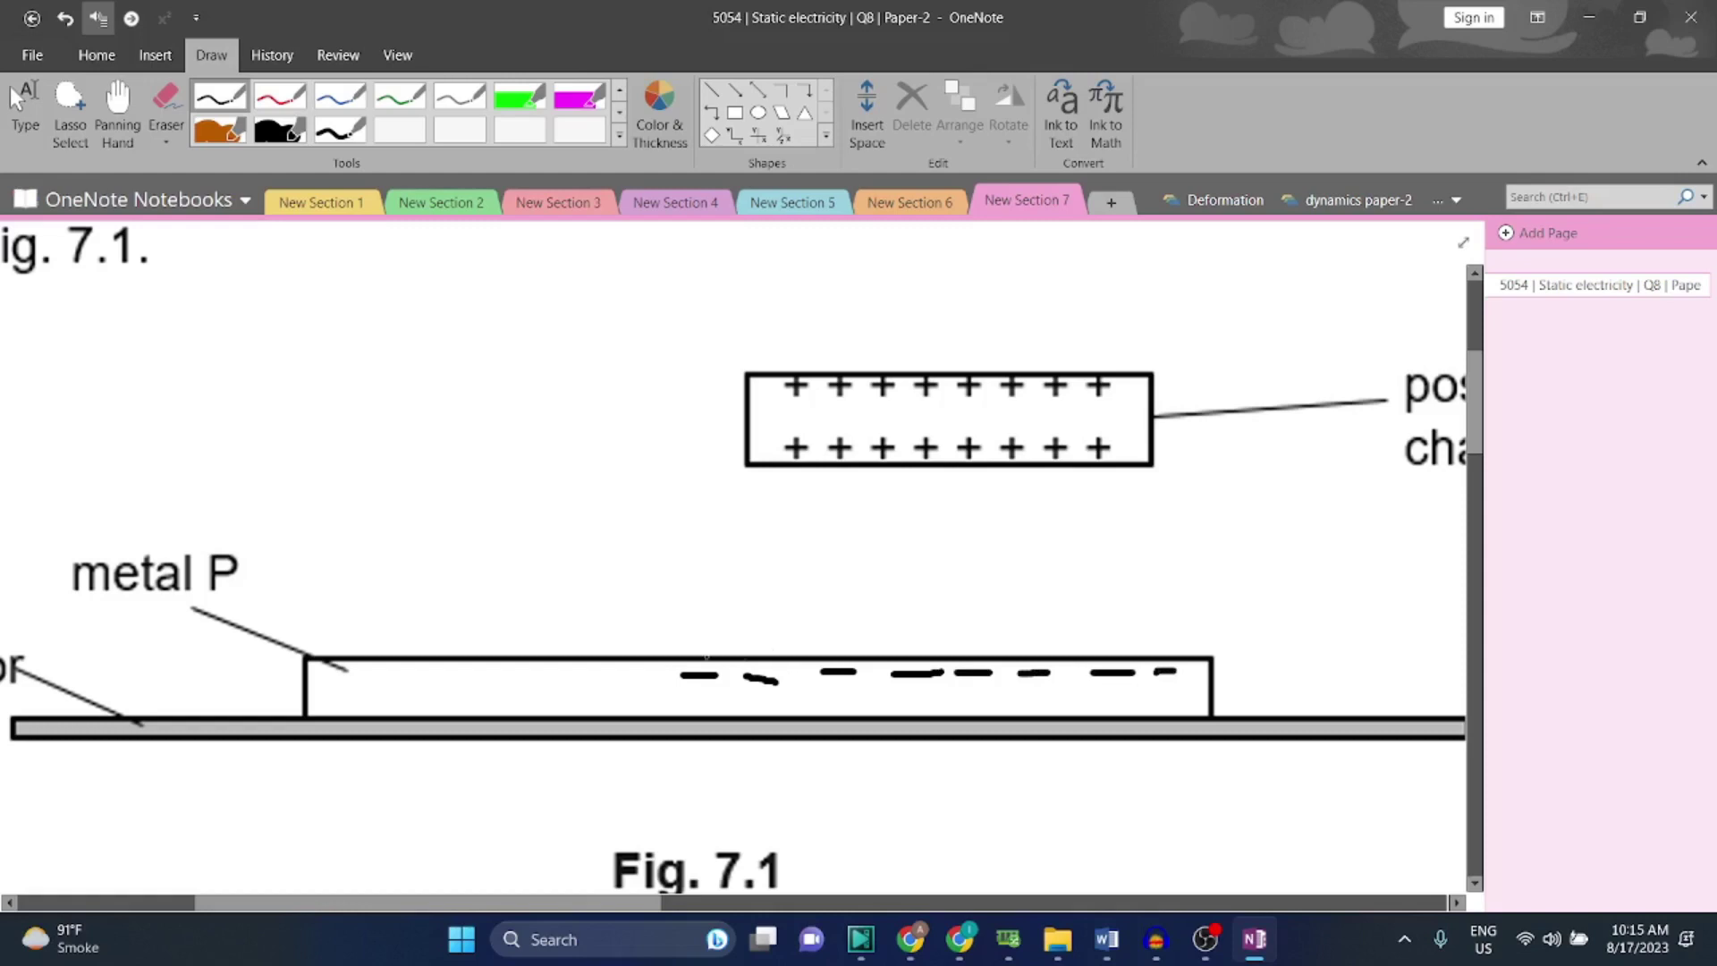
left_click_drag(620, 675, 648, 668)
mouse_move(346, 684)
left_mouse_down()
mouse_move(343, 717)
mouse_move(430, 699)
mouse_move(457, 719)
mouse_move(572, 725)
mouse_move(674, 704)
left_mouse_up()
key("ctrl+z")
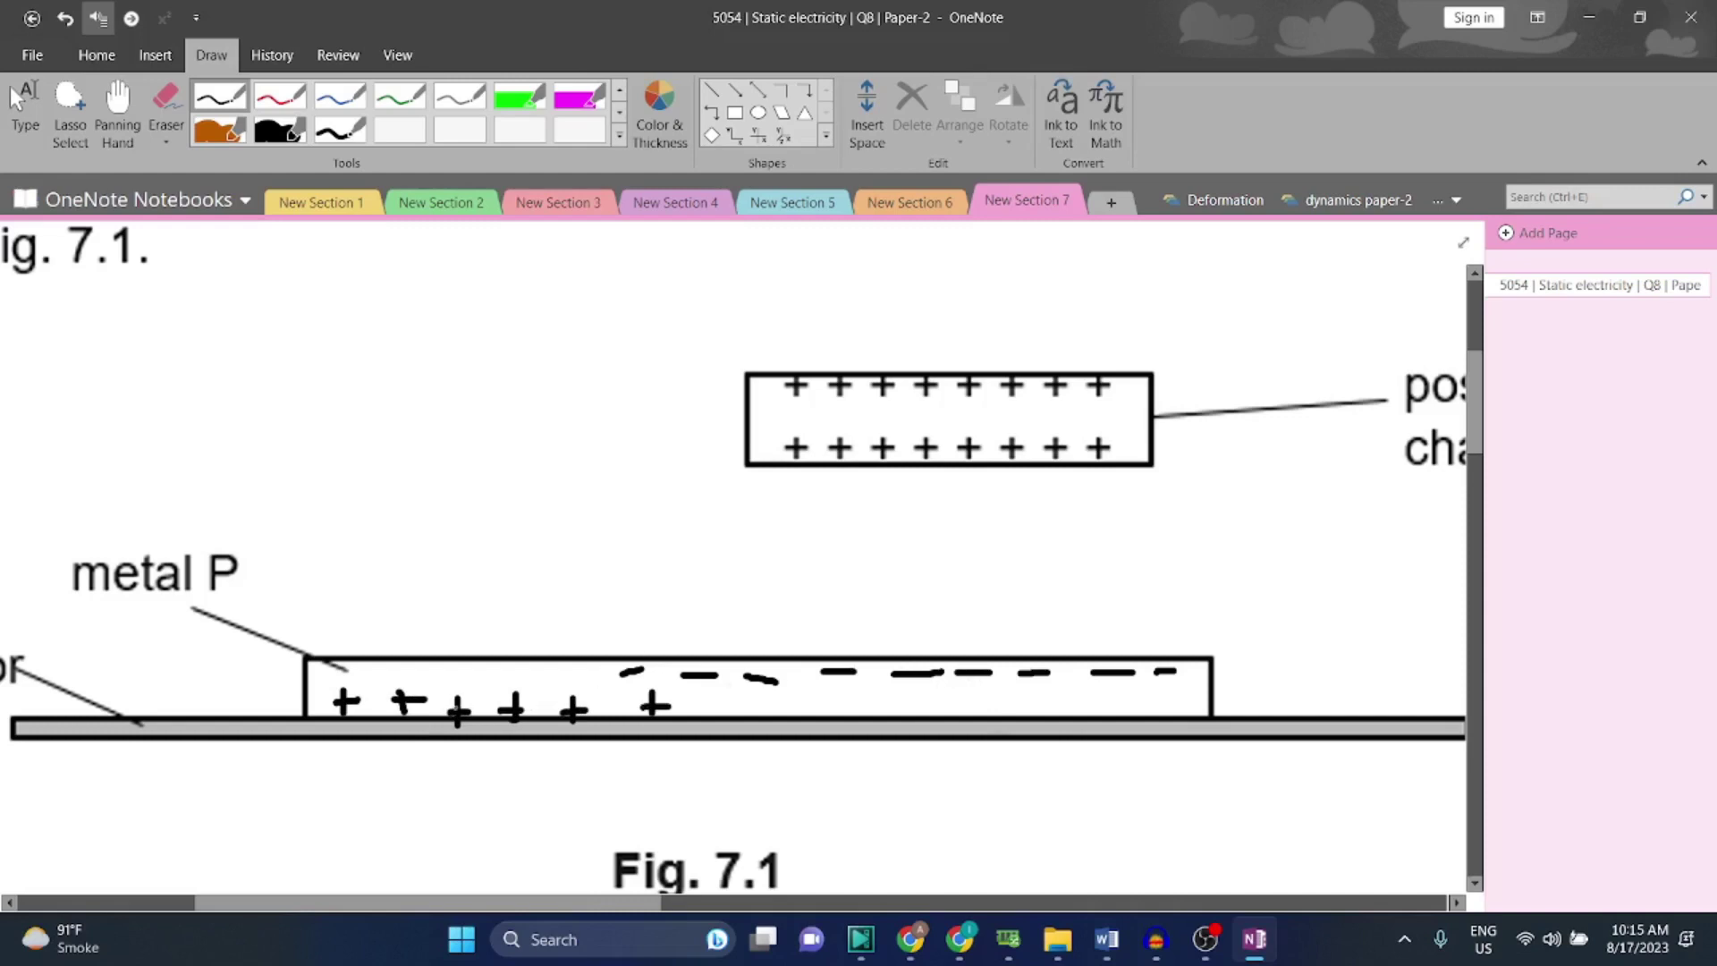
mouse_move(688, 698)
left_mouse_down()
mouse_move(688, 720)
mouse_move(776, 711)
left_mouse_up()
mouse_move(805, 706)
left_mouse_down()
mouse_move(805, 732)
mouse_move(837, 713)
left_mouse_up()
scroll(805, 671, "down", 2)
scroll(806, 604, "down", 4)
scroll(805, 603, "down", 4)
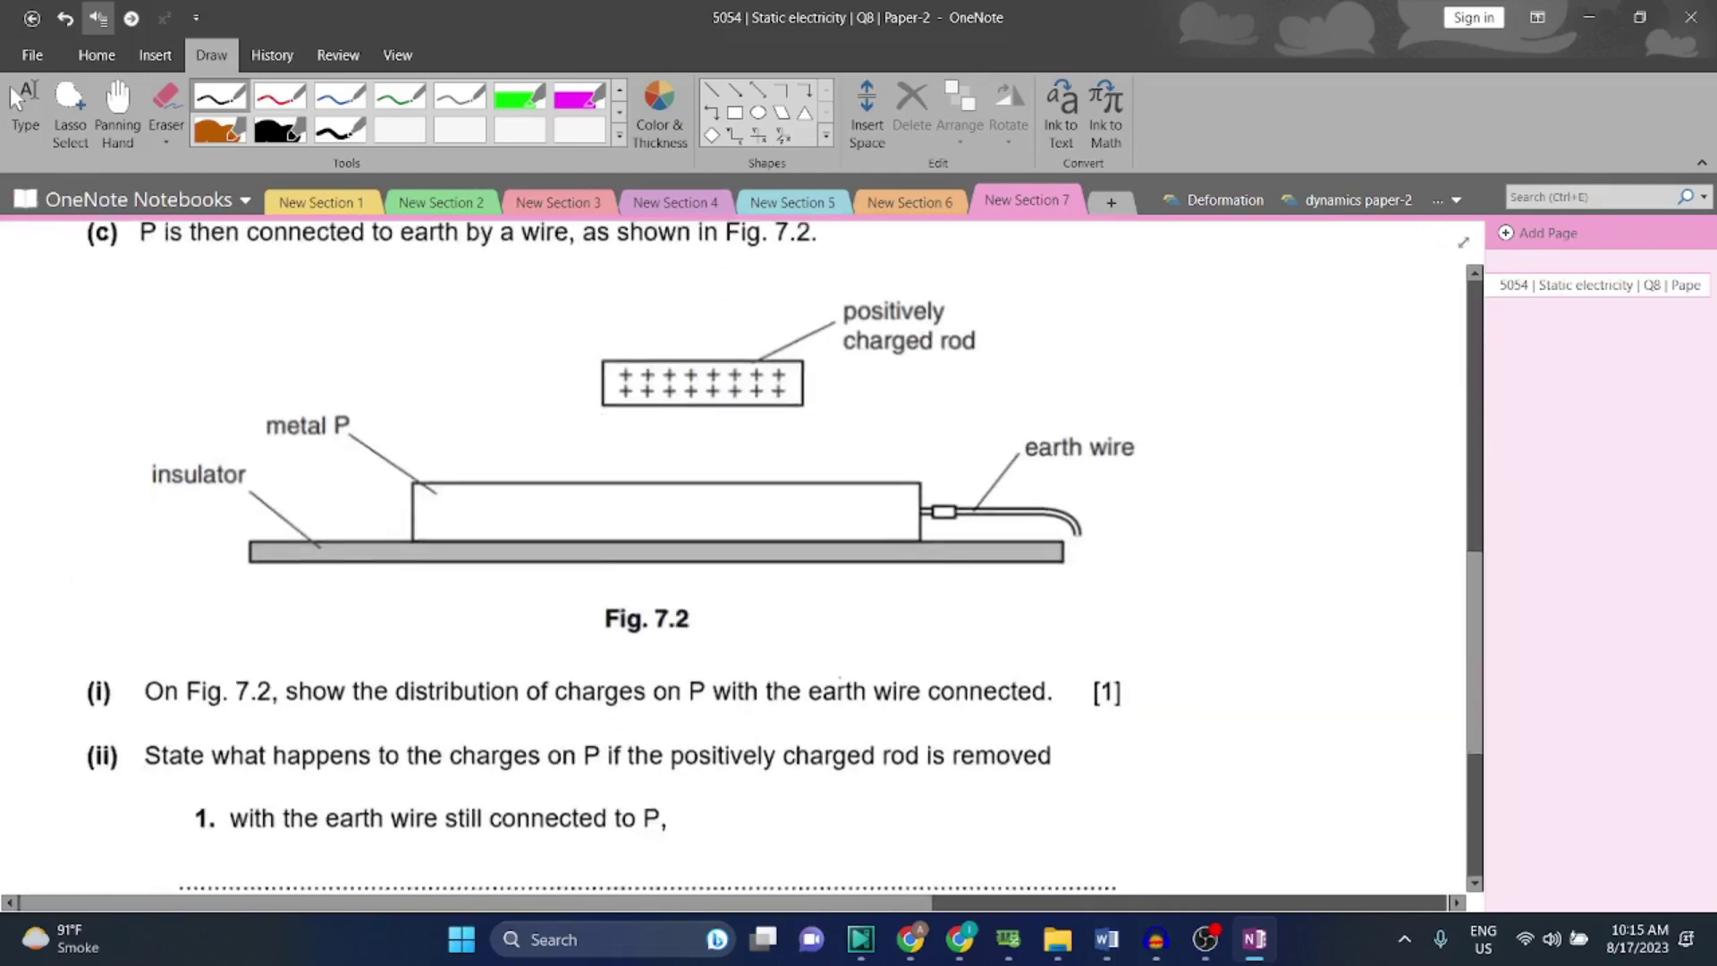
scroll(806, 604, "up", 4)
scroll(805, 604, "up", 1)
scroll(804, 538, "down", 1)
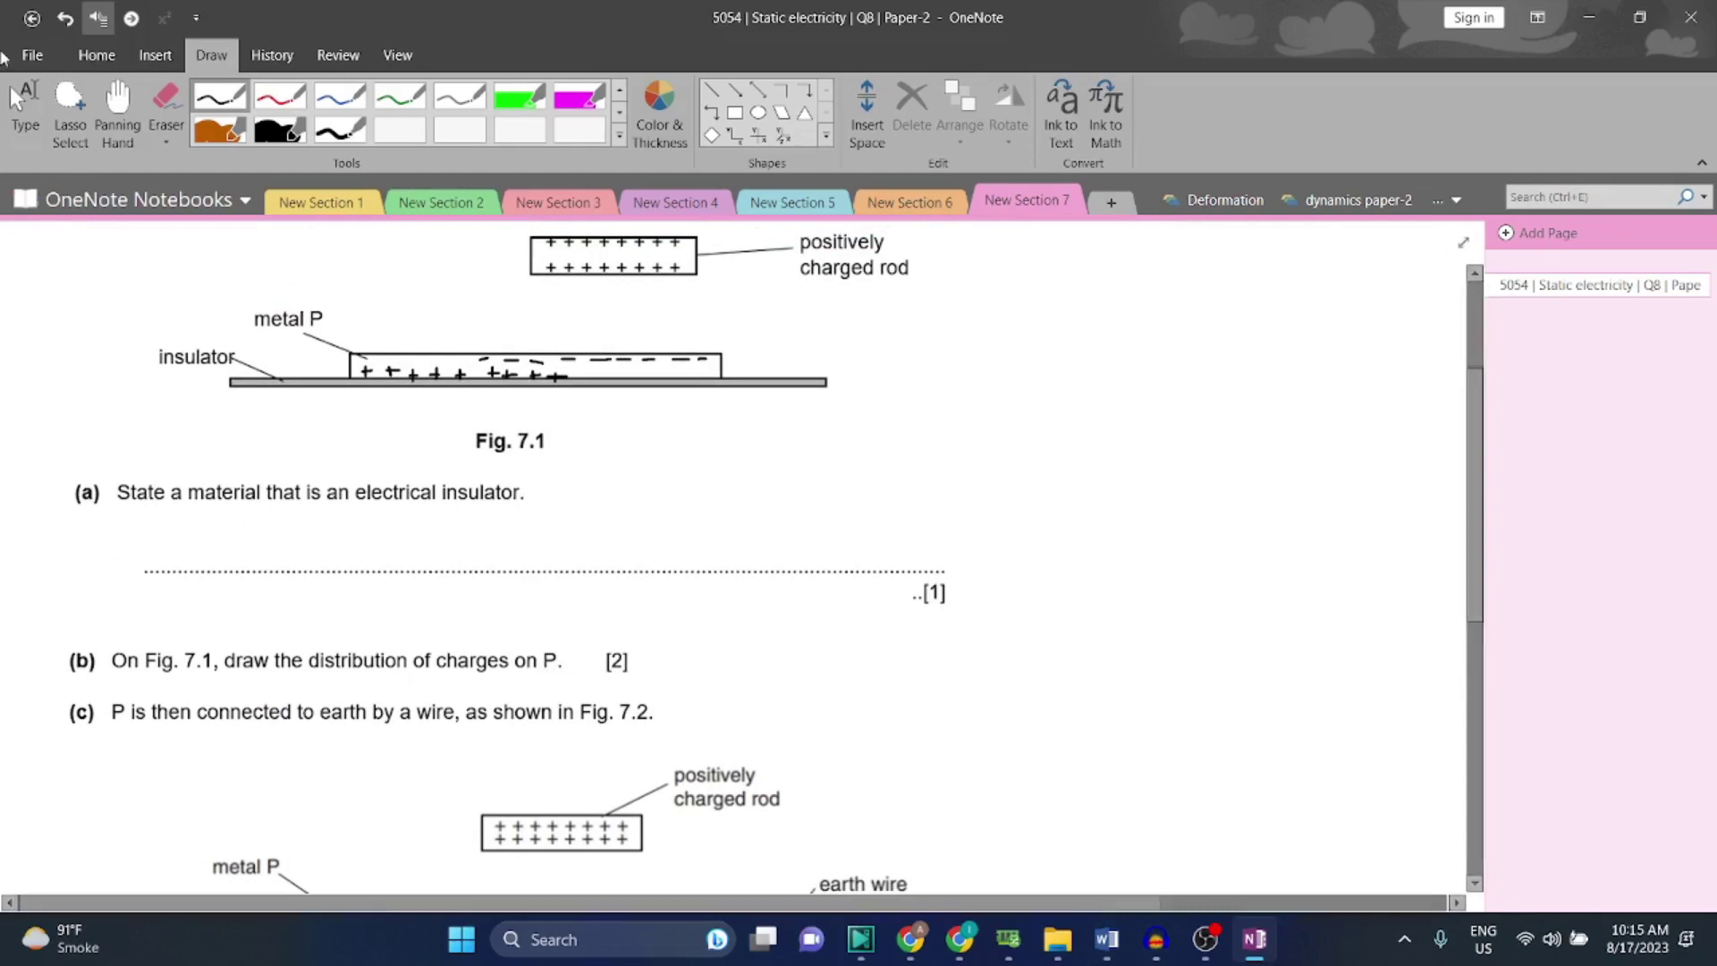
Switch to Type mode and start a text note beside question (a) for 'wood'.
left_click(25, 105)
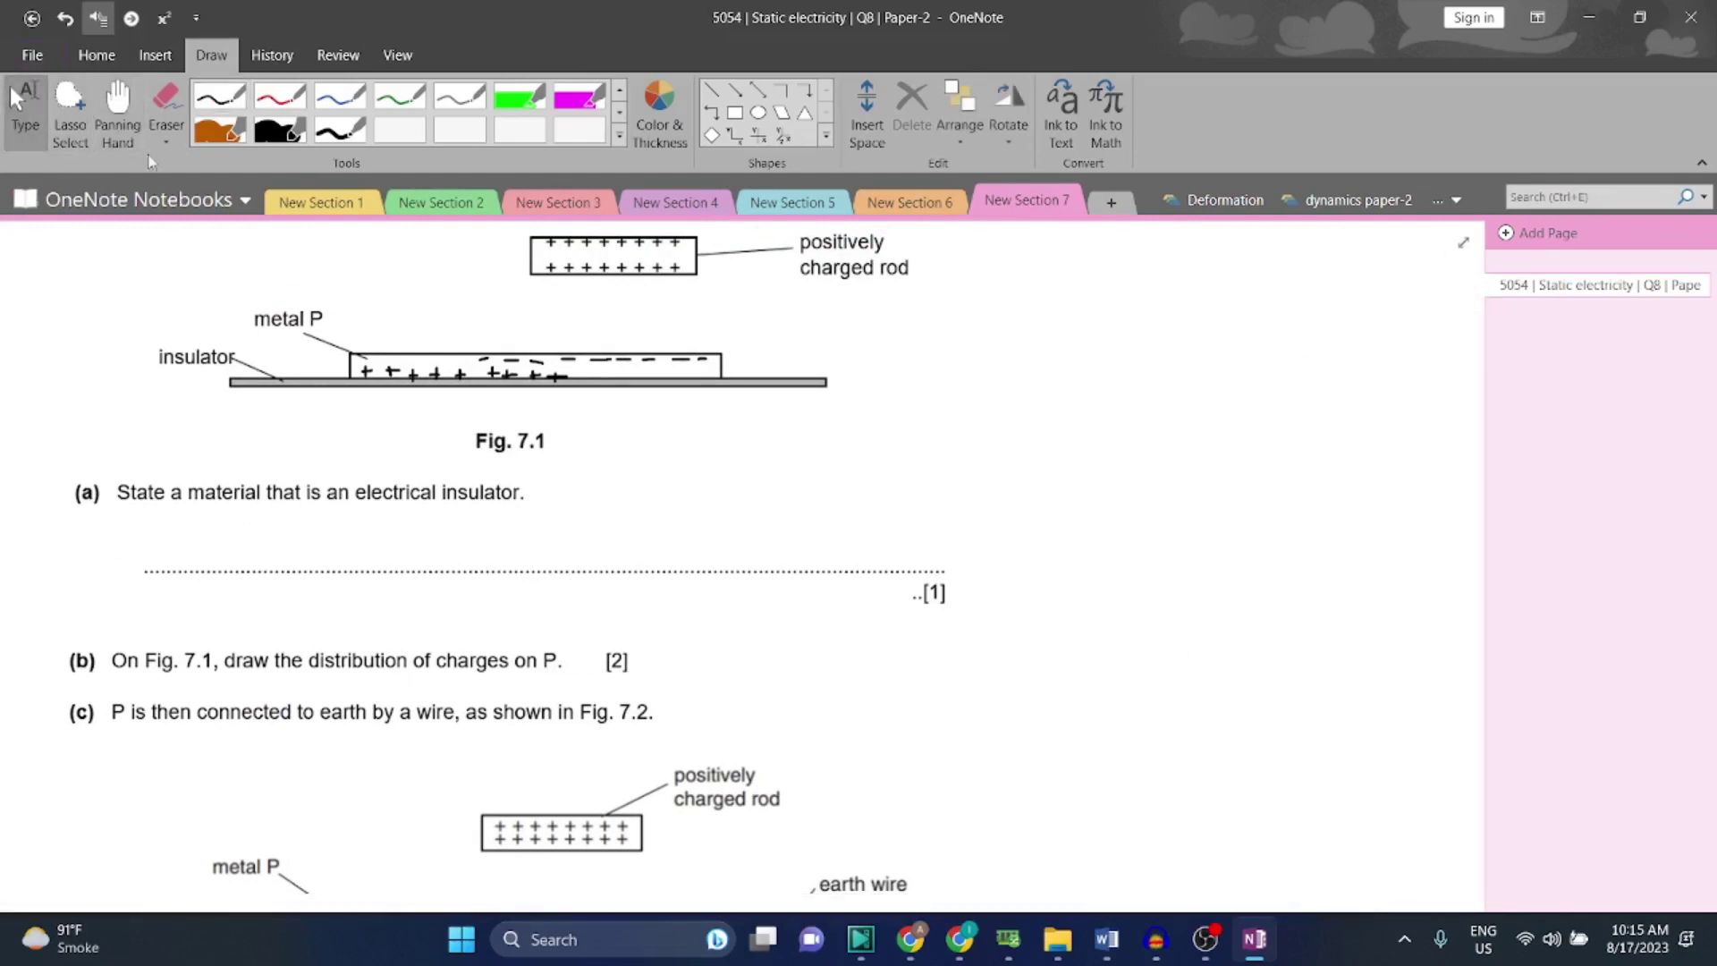
left_click(1228, 494)
type("wood")
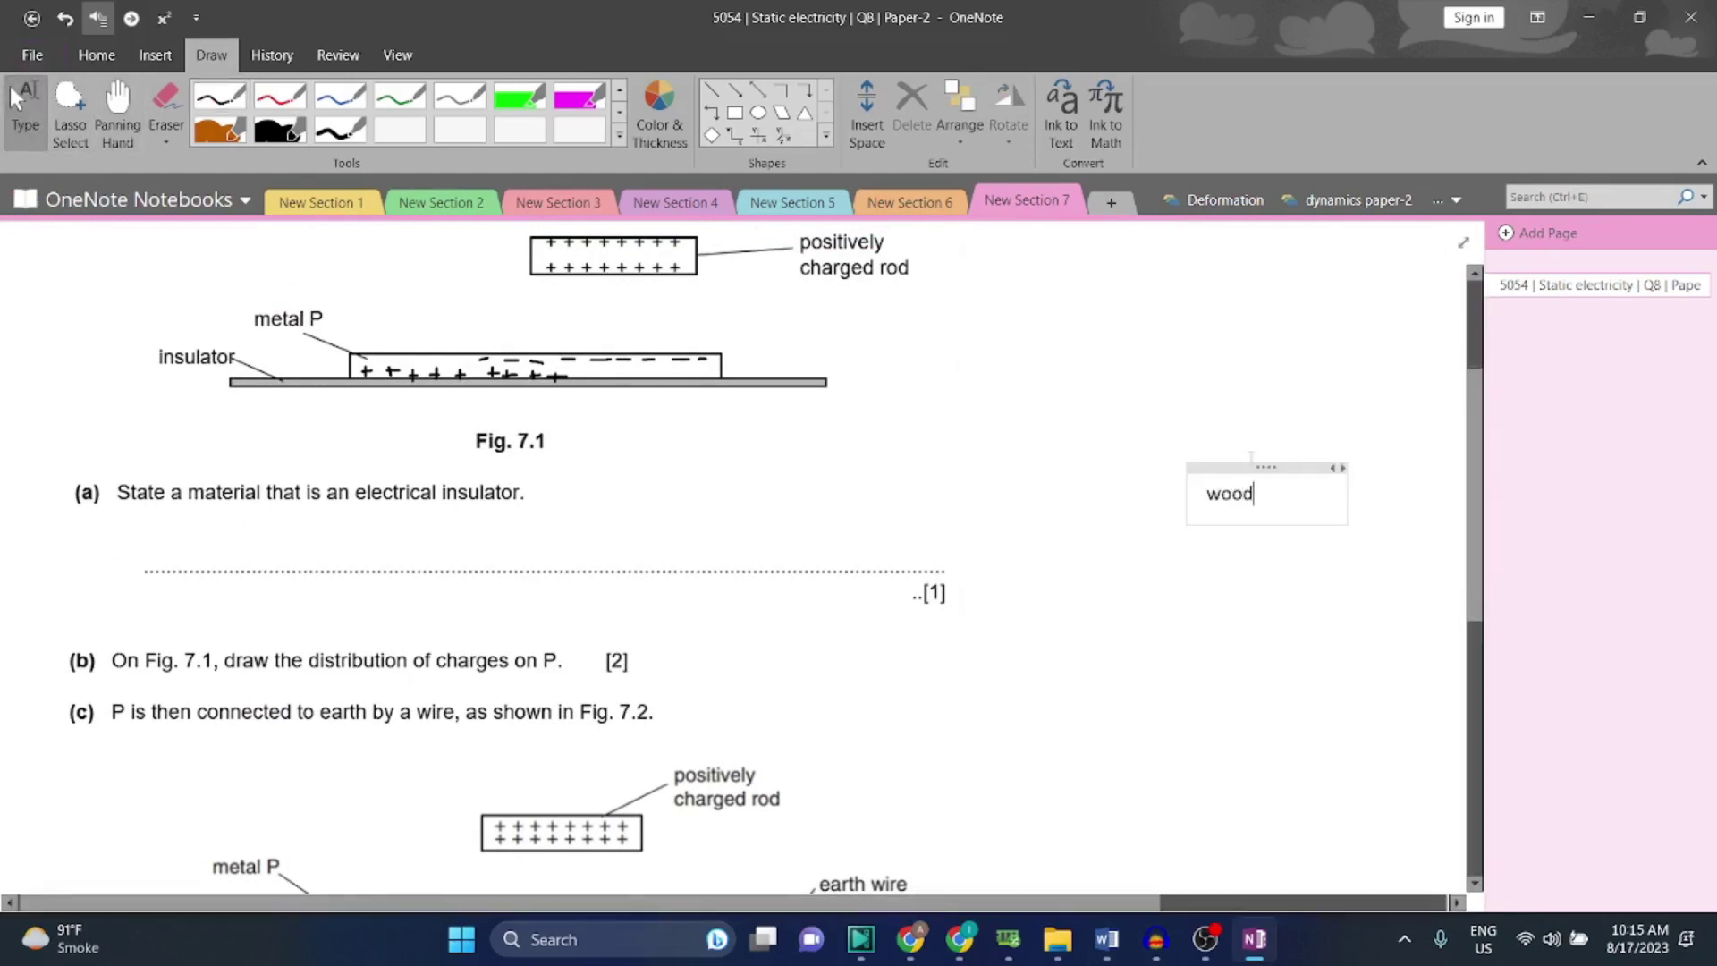
left_click_drag(1266, 468, 270, 536)
scroll(294, 506, "down", 3)
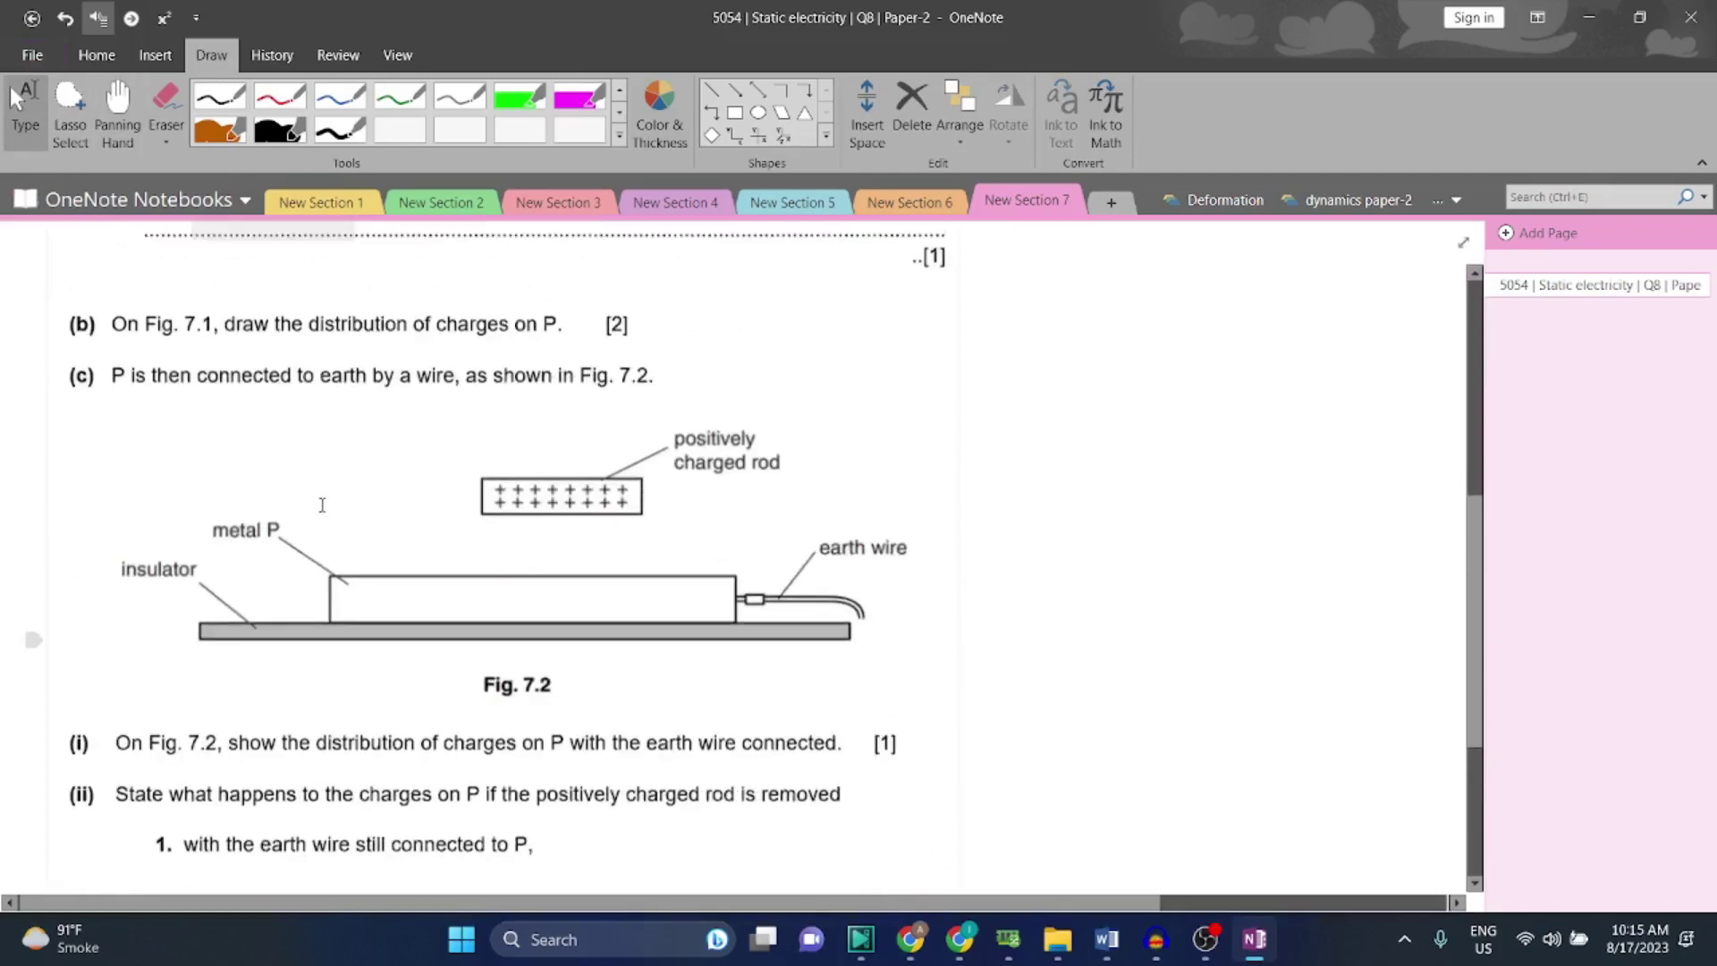
scroll(294, 505, "up", 1)
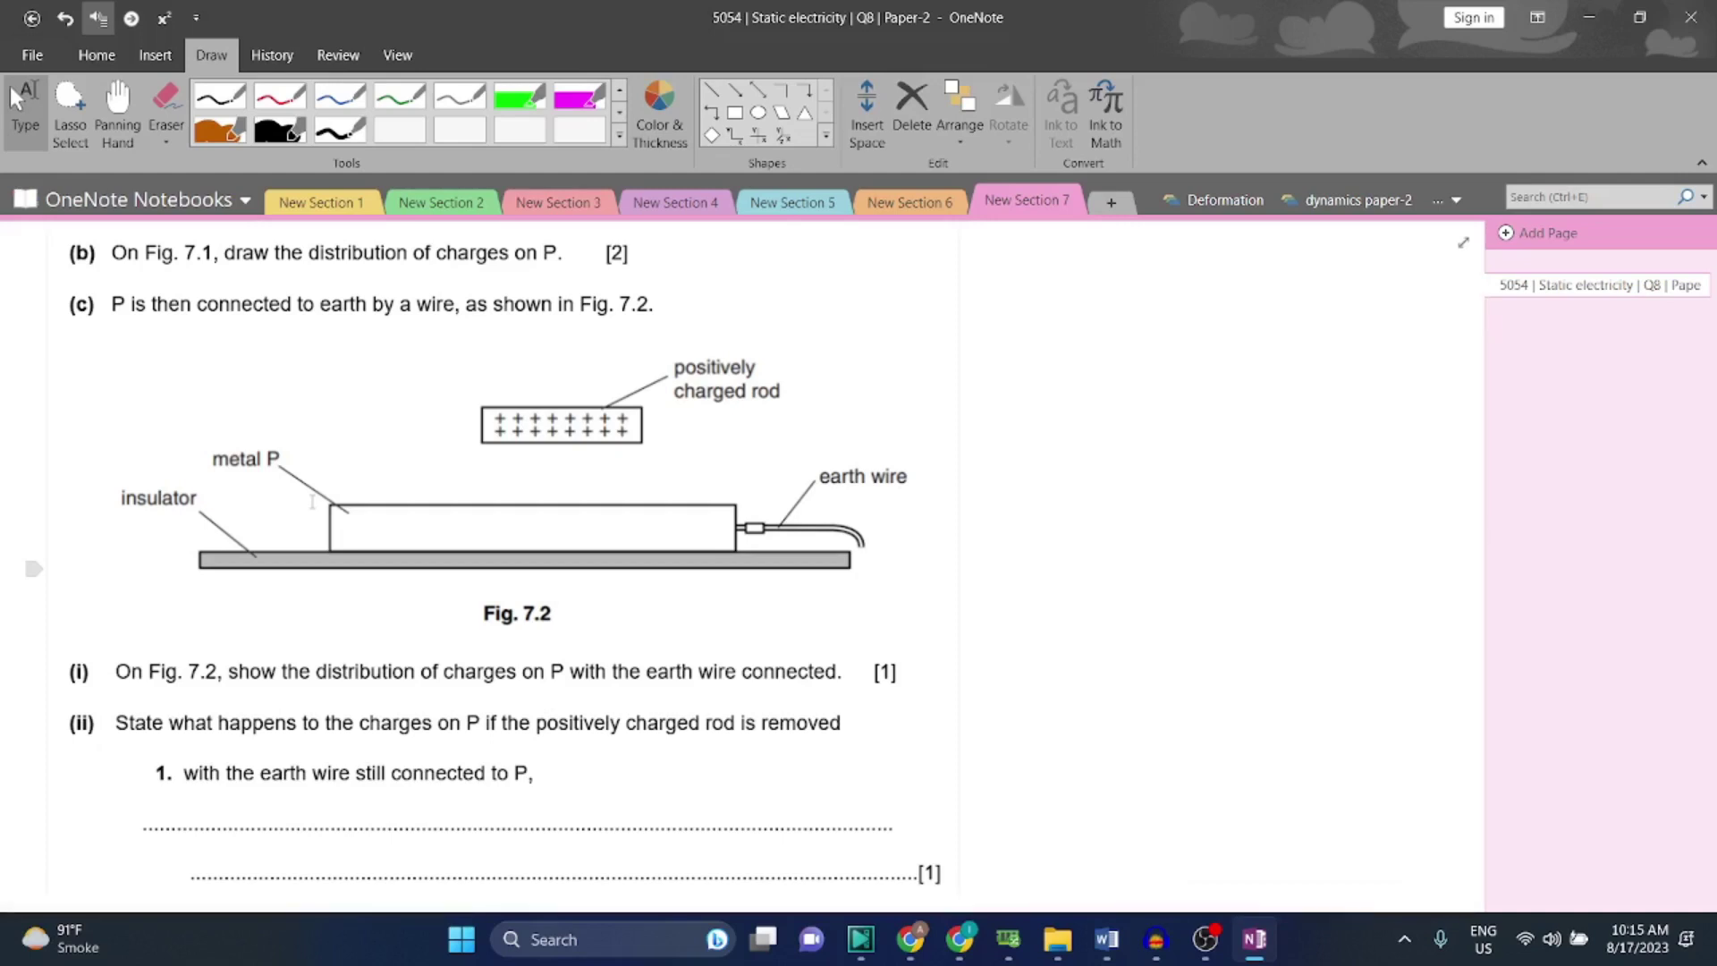
Highlight '7.2.' in part (c) in green, then switch to the thin black pen.
left_click(519, 96)
left_click_drag(621, 304, 671, 303)
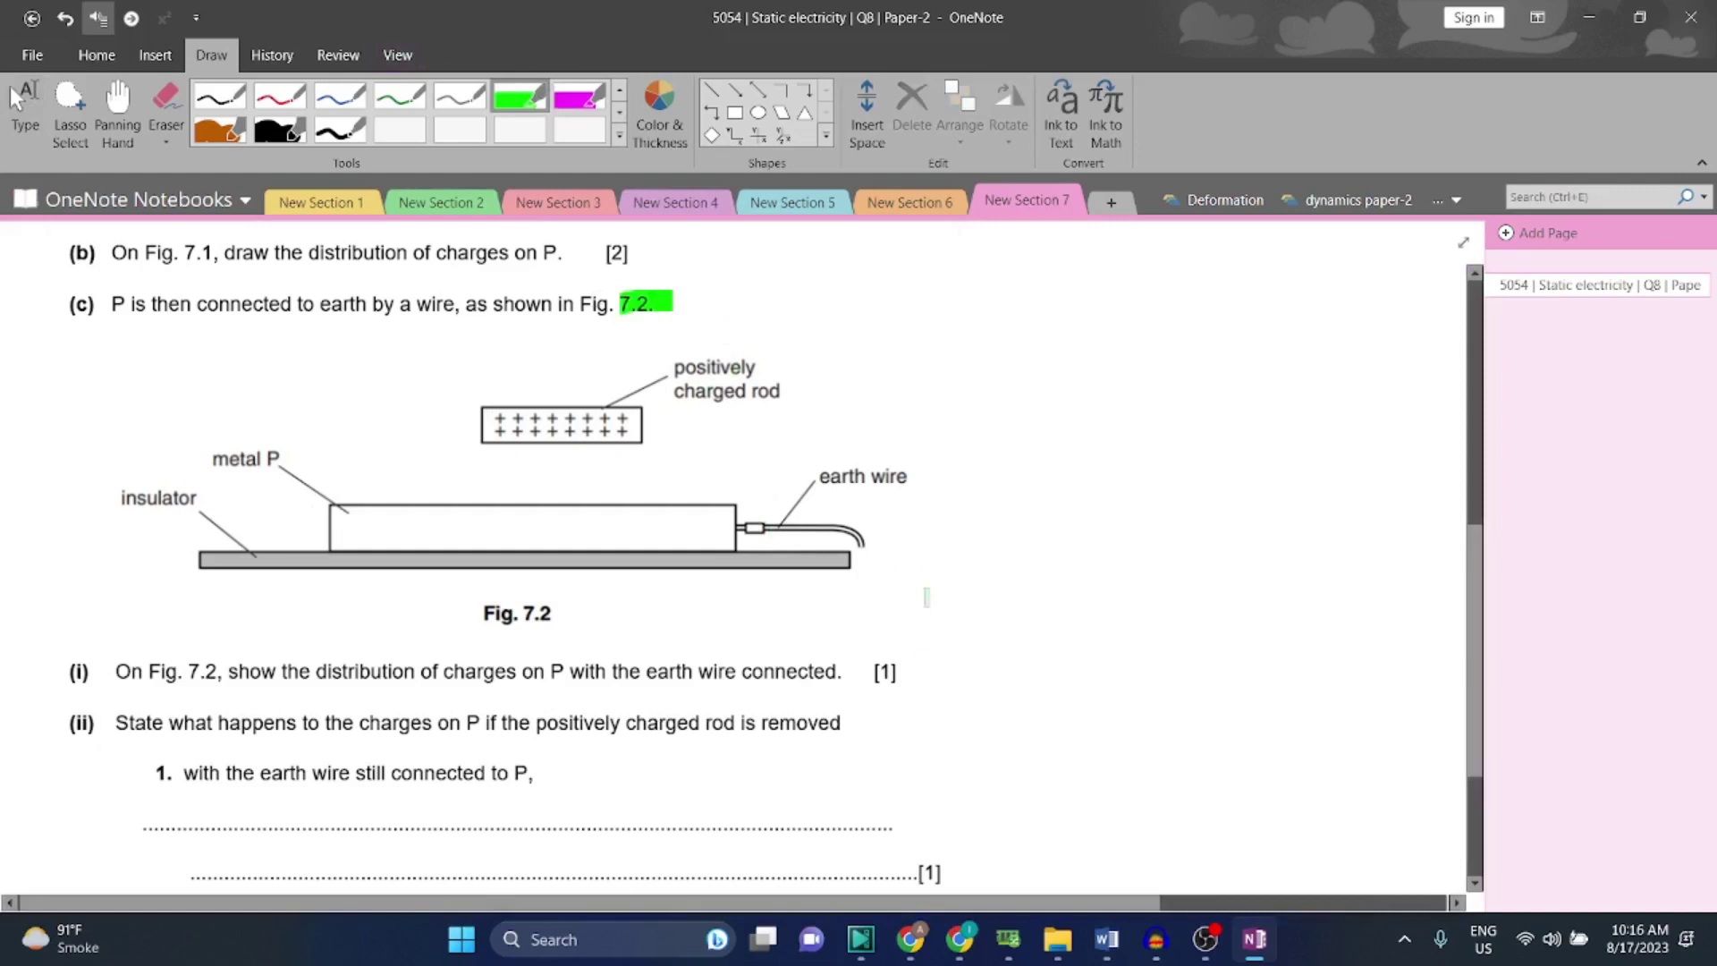
scroll(893, 591, "down", 1)
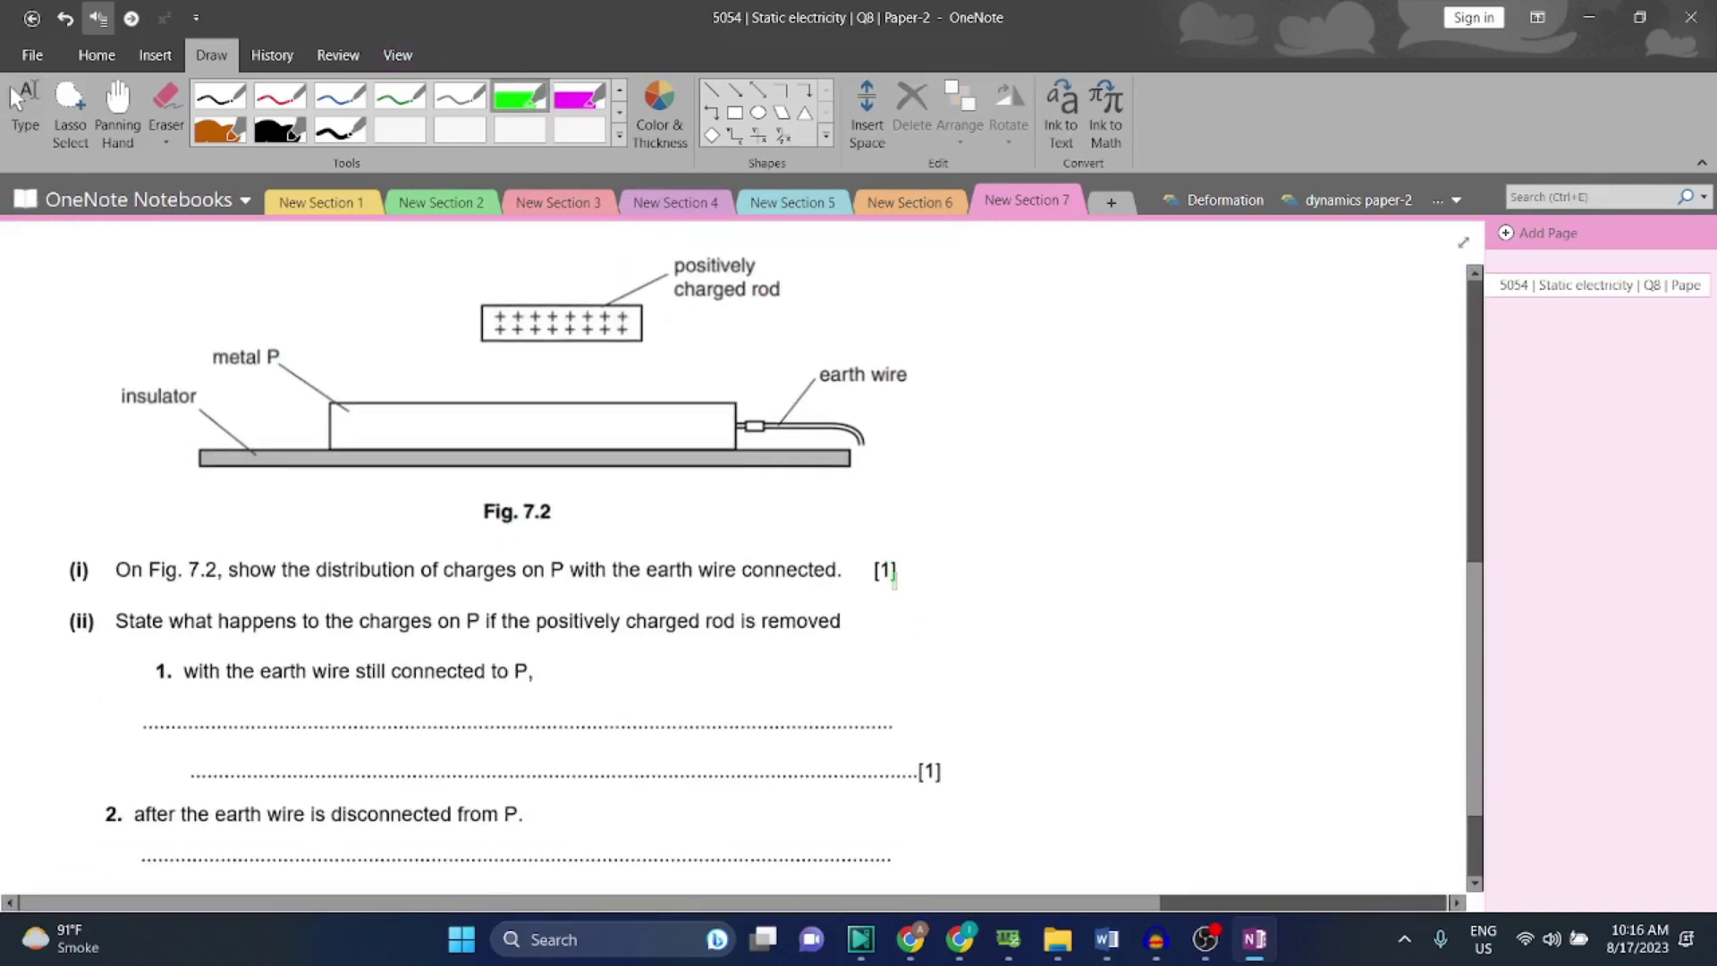
left_click_drag(896, 572, 897, 586)
scroll(1054, 538, "up", 2)
scroll(1054, 536, "down", 2)
scroll(853, 737, "up", 2)
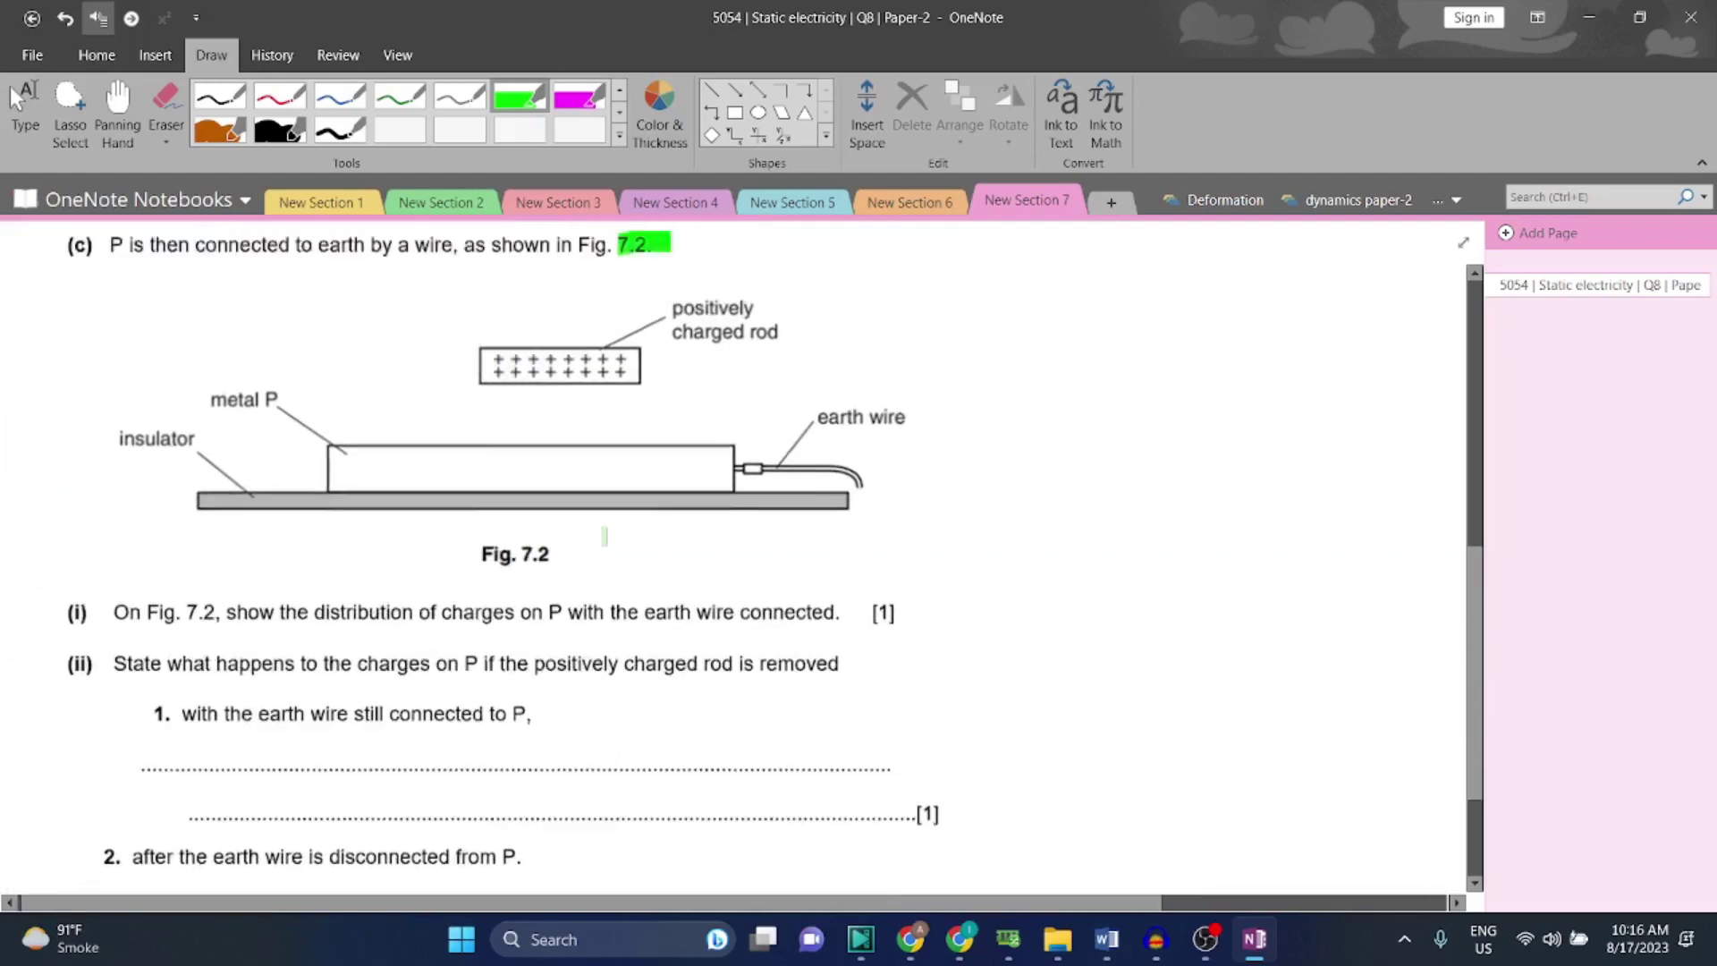
scroll(853, 671, "up", 5)
scroll(601, 553, "down", 1)
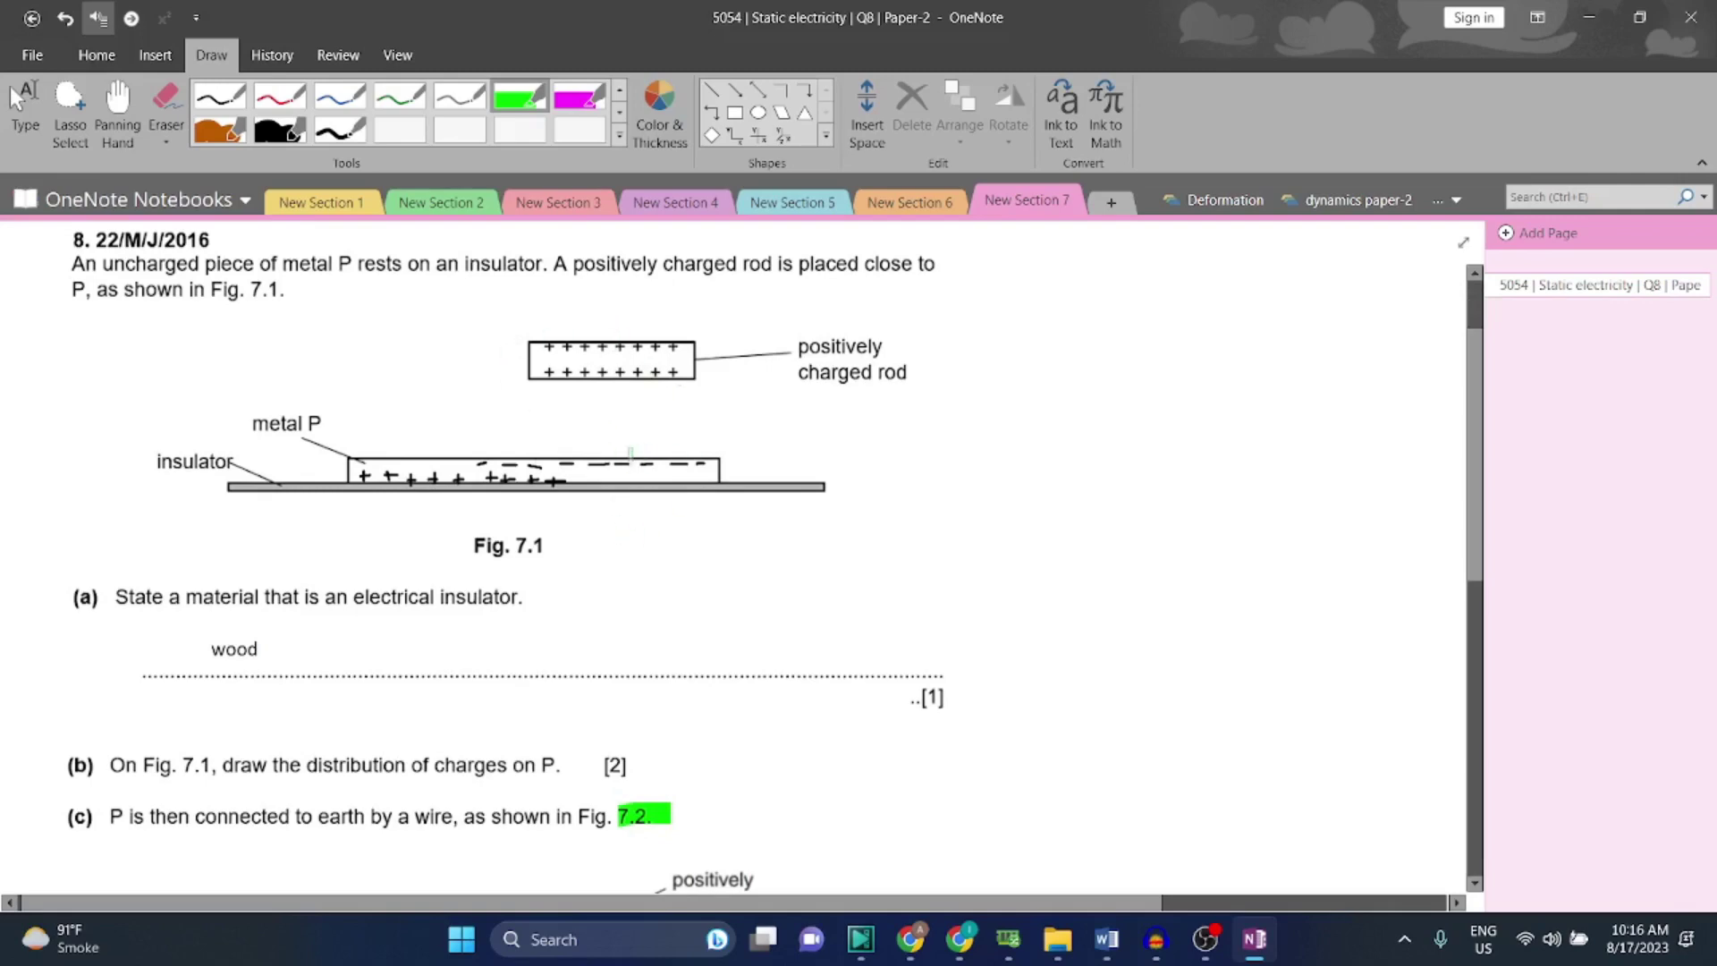
scroll(586, 339, "down", 4)
scroll(586, 338, "down", 3)
scroll(805, 443, "up", 1)
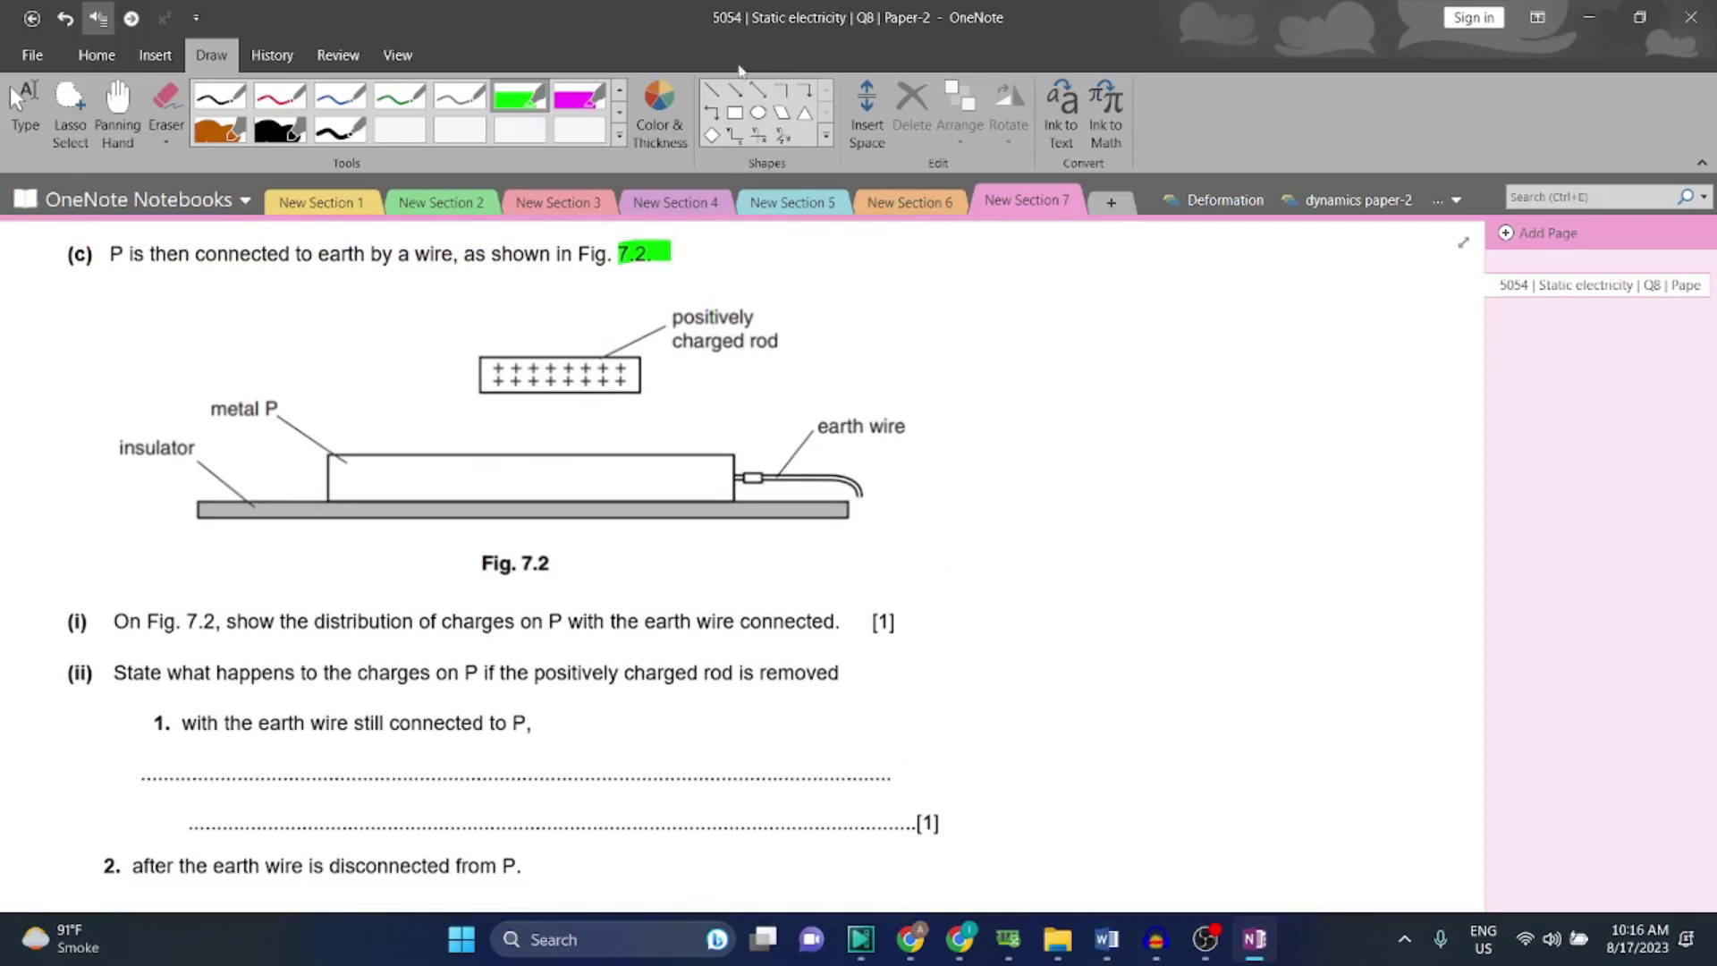
left_click(713, 94)
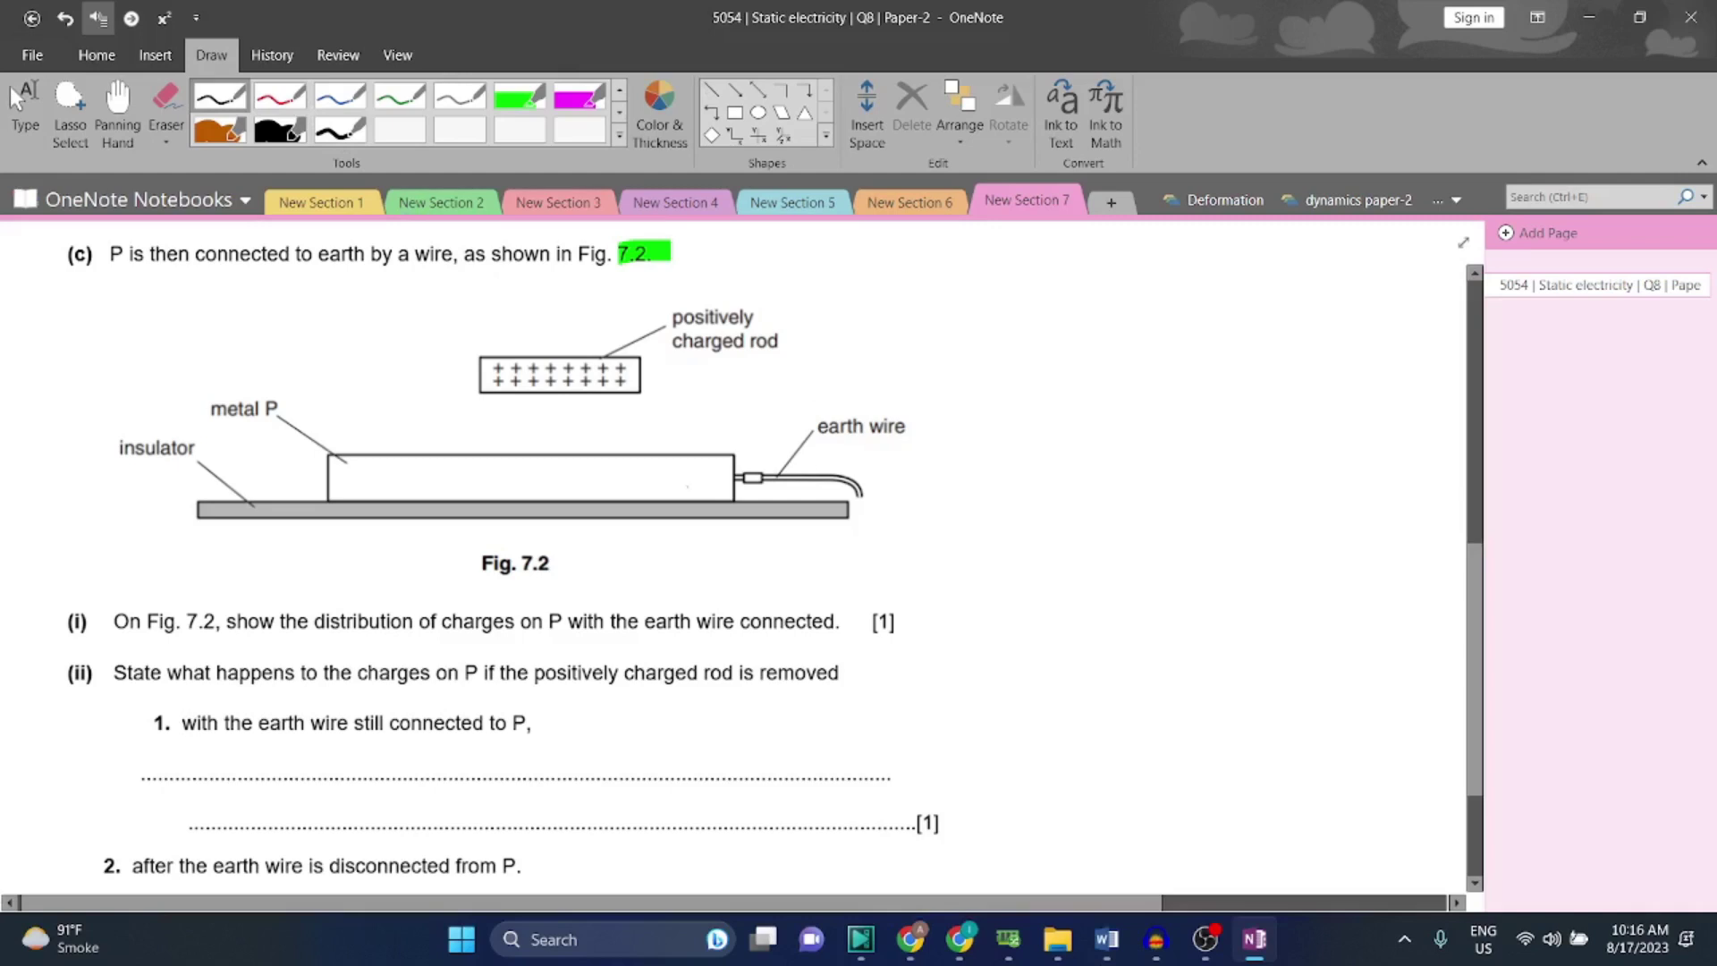
Replace trial plus marks on Fig. 7.2's metal P with a row of minus dashes along its top.
mouse_move(666, 489)
left_mouse_down()
mouse_move(667, 515)
mouse_move(680, 497)
mouse_move(604, 513)
mouse_move(612, 491)
mouse_move(530, 499)
mouse_move(559, 490)
left_mouse_up()
mouse_move(817, 467)
left_mouse_down()
mouse_move(816, 486)
mouse_move(808, 462)
left_mouse_up()
left_click_drag(706, 478, 736, 461)
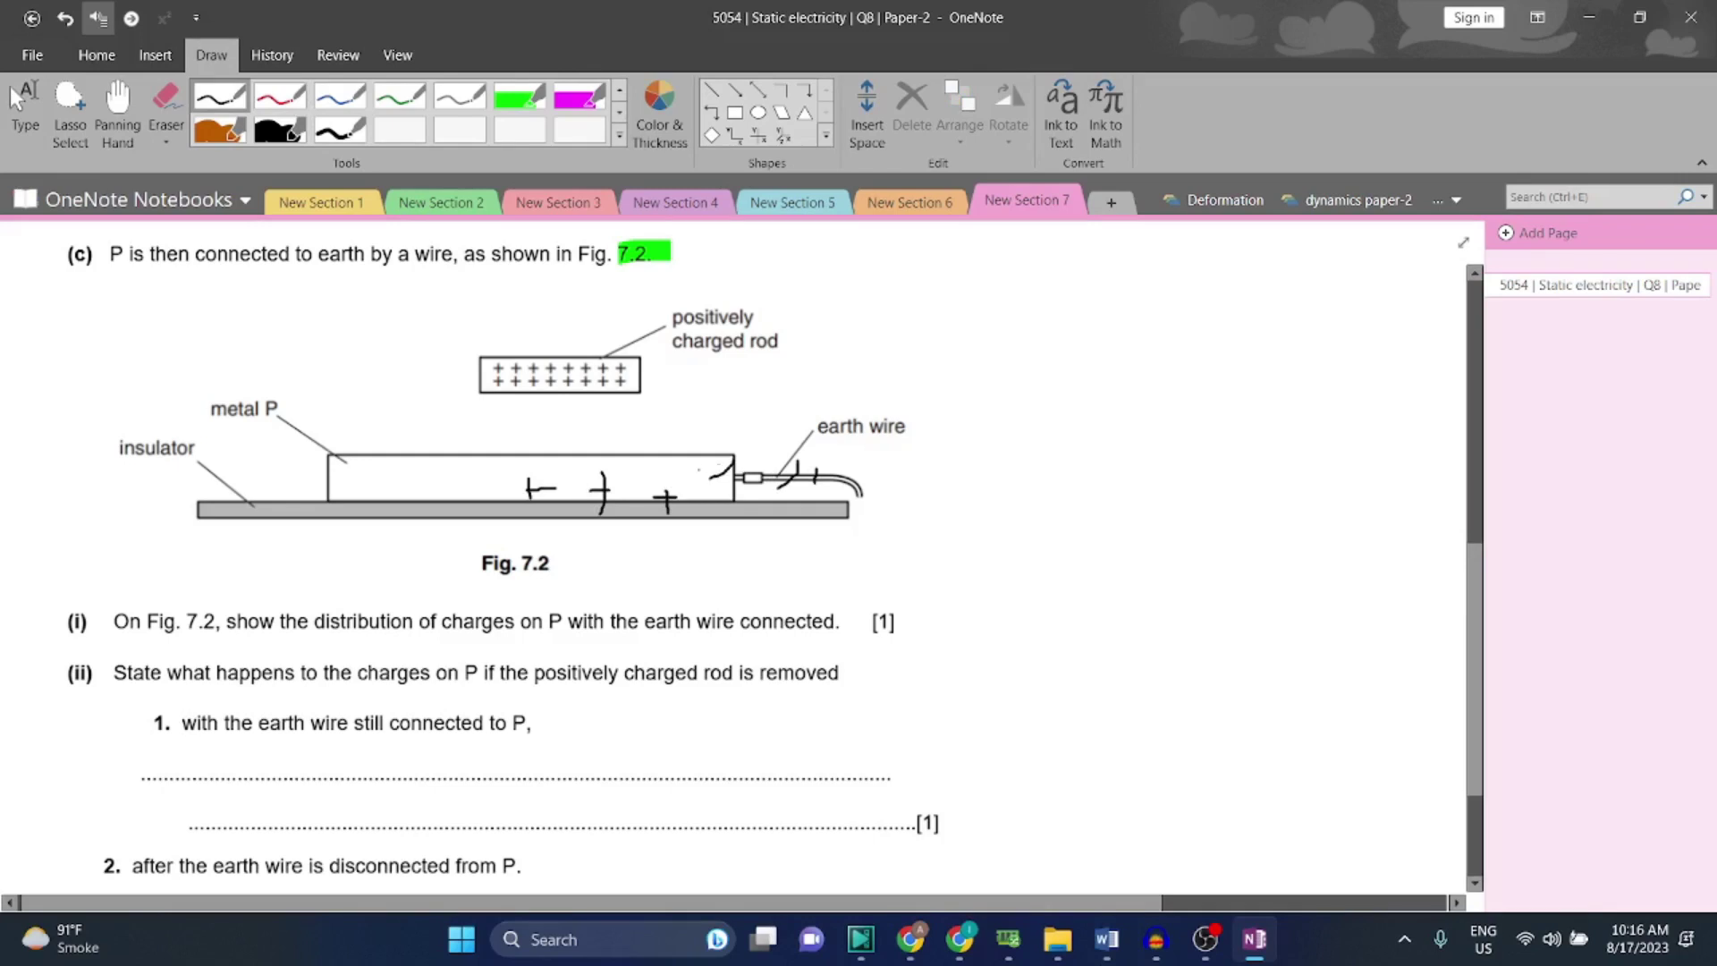
mouse_move(657, 517)
left_mouse_down()
mouse_move(698, 470)
mouse_move(580, 515)
left_mouse_up()
key("ctrl+z")
key("ctrl+z")
key("ctrl+z")
key("ctrl+z")
key("ctrl+z")
key("ctrl+z")
key("ctrl+z")
key("ctrl+z")
key("ctrl+z")
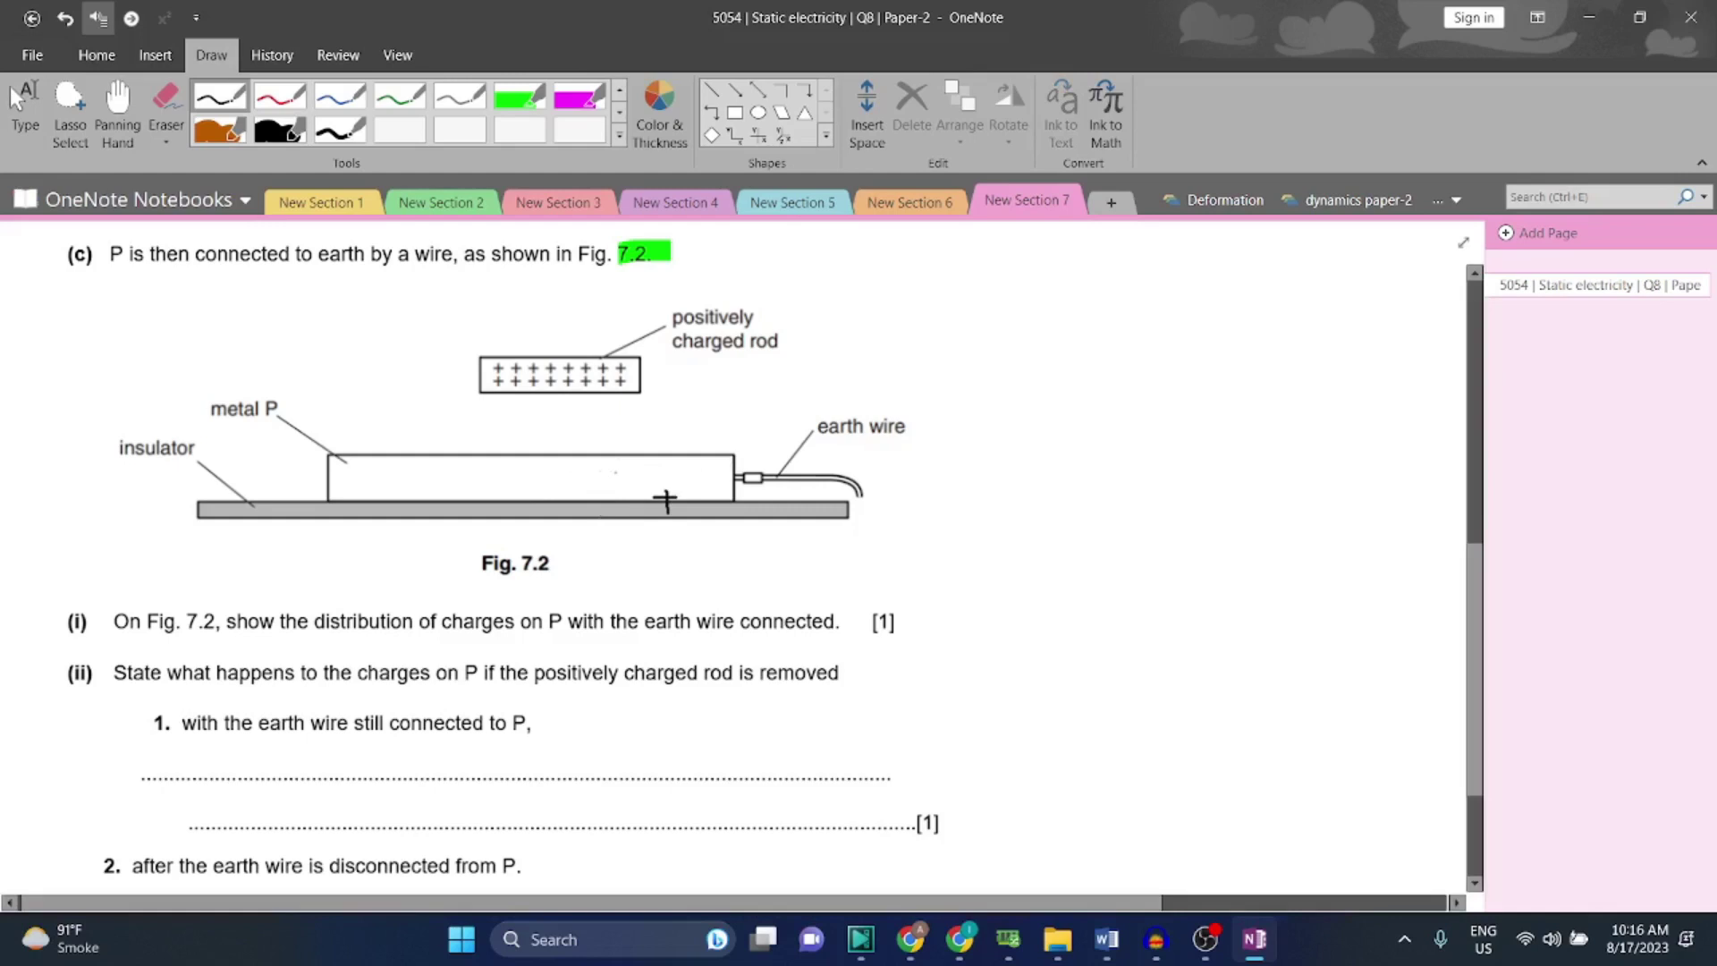
key("ctrl+z")
left_click_drag(533, 467, 717, 459)
key("ctrl+z")
left_click_drag(499, 469, 620, 471)
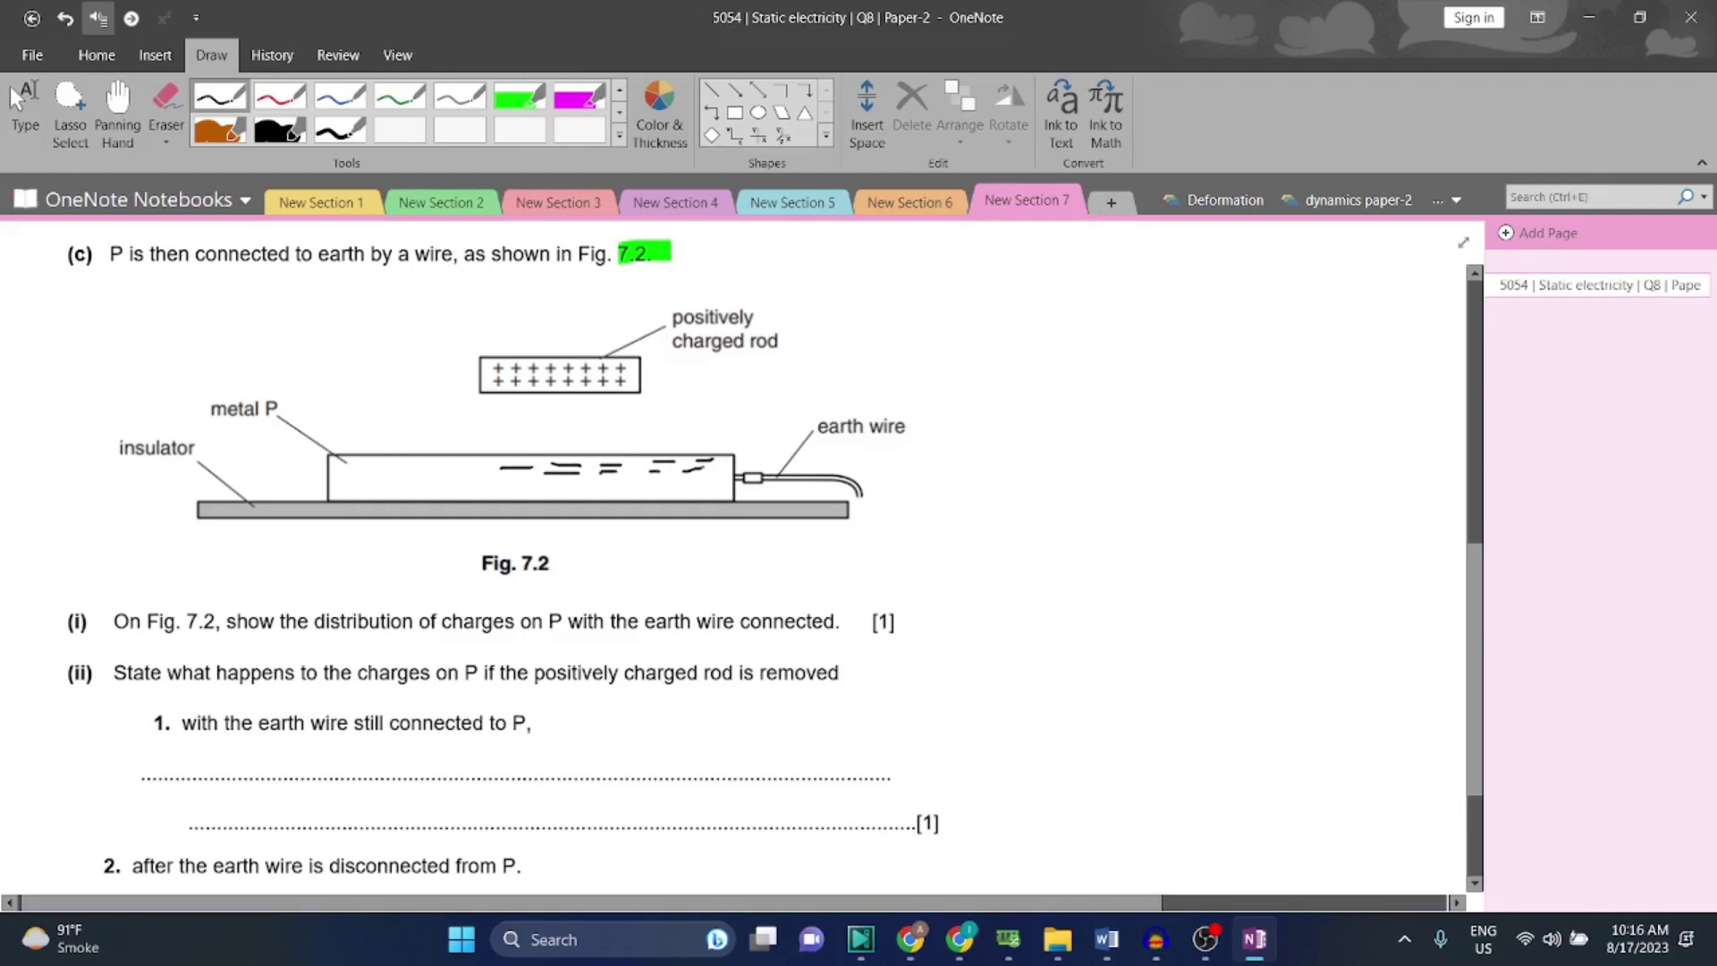
scroll(775, 548, "down", 2)
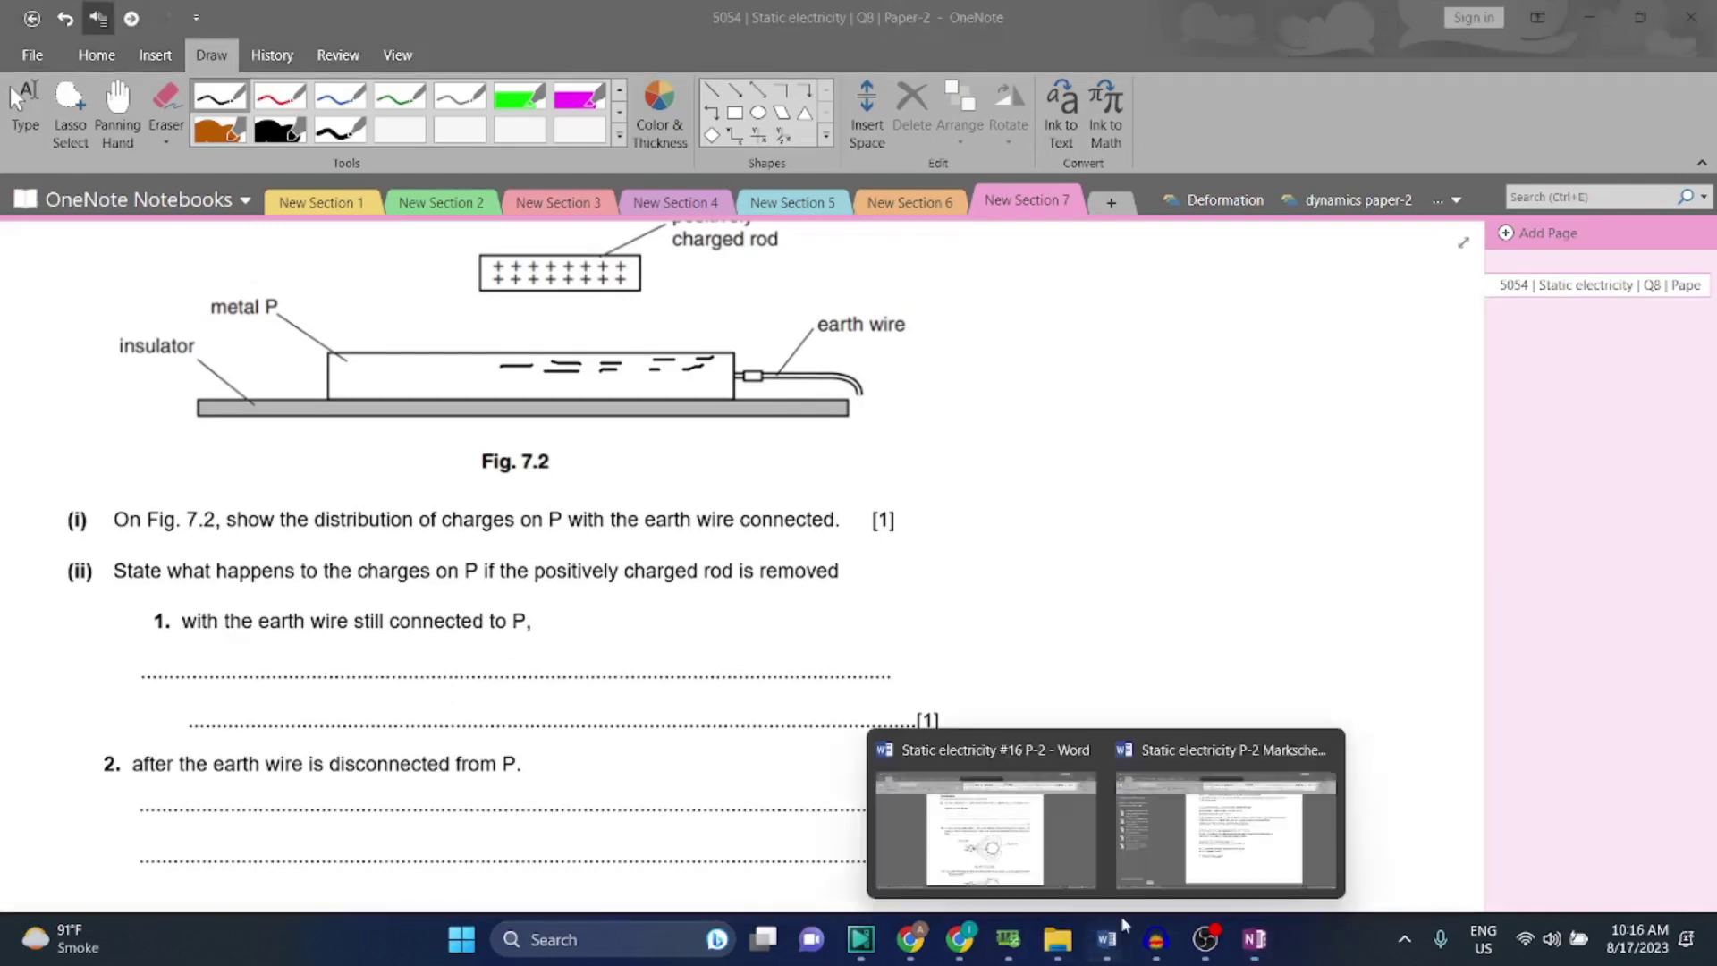
left_click(1211, 825)
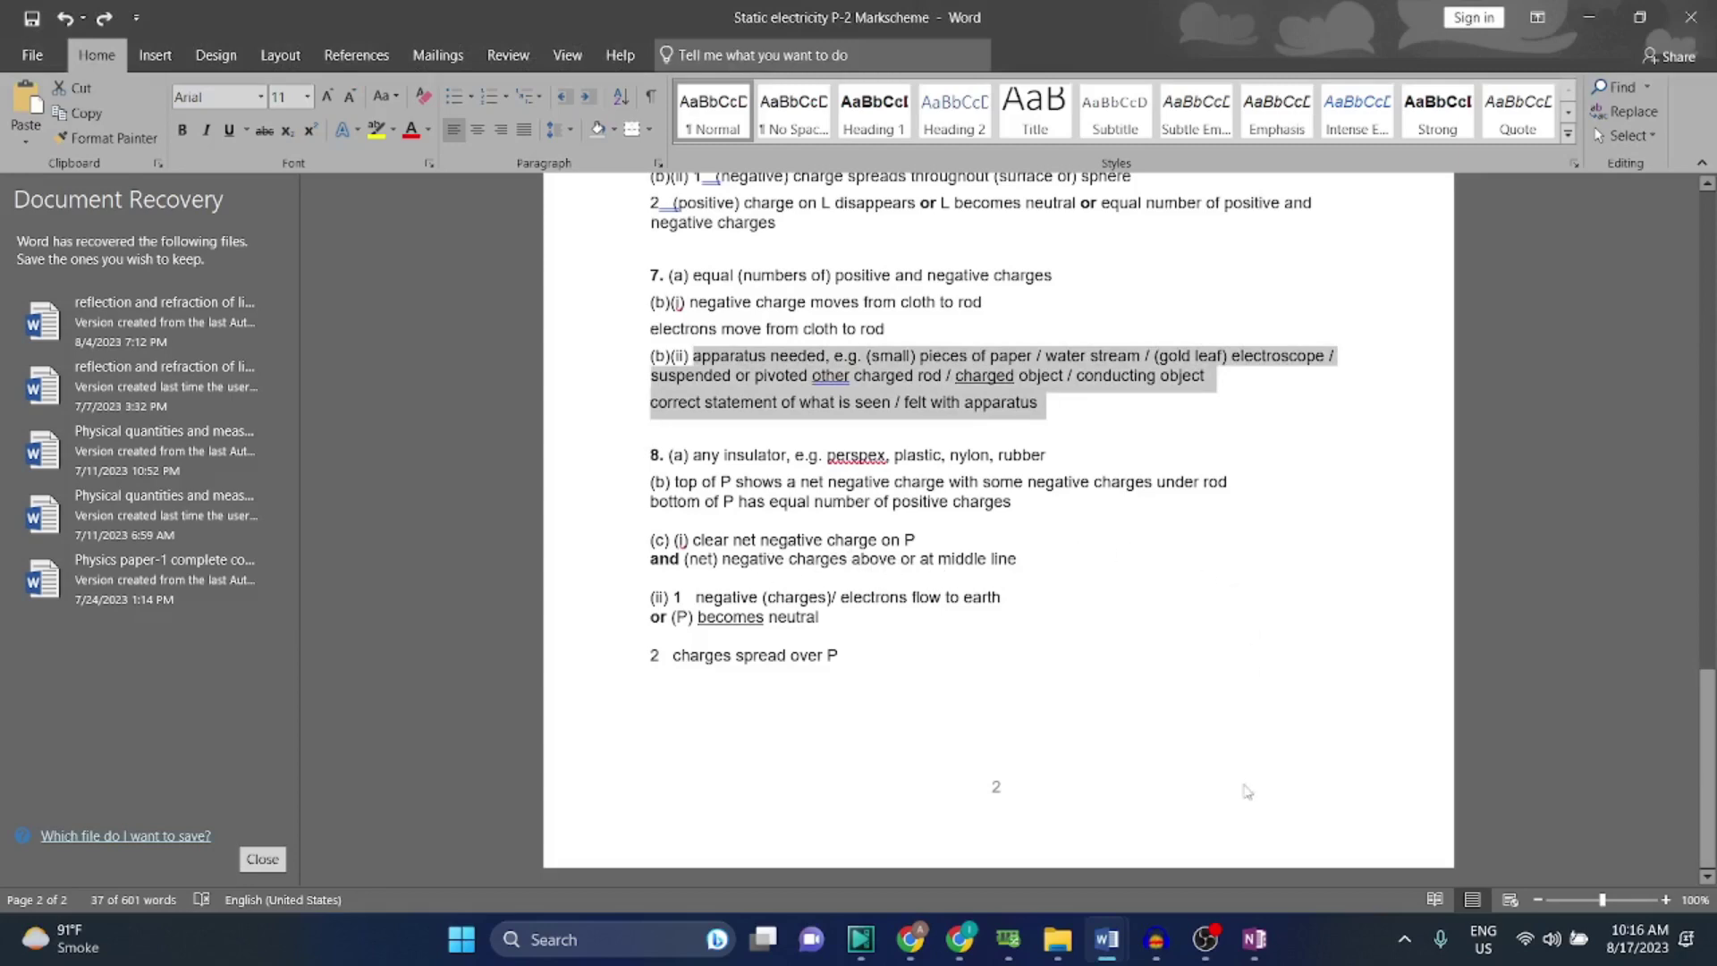
left_click(1254, 939)
scroll(671, 538, "down", 3)
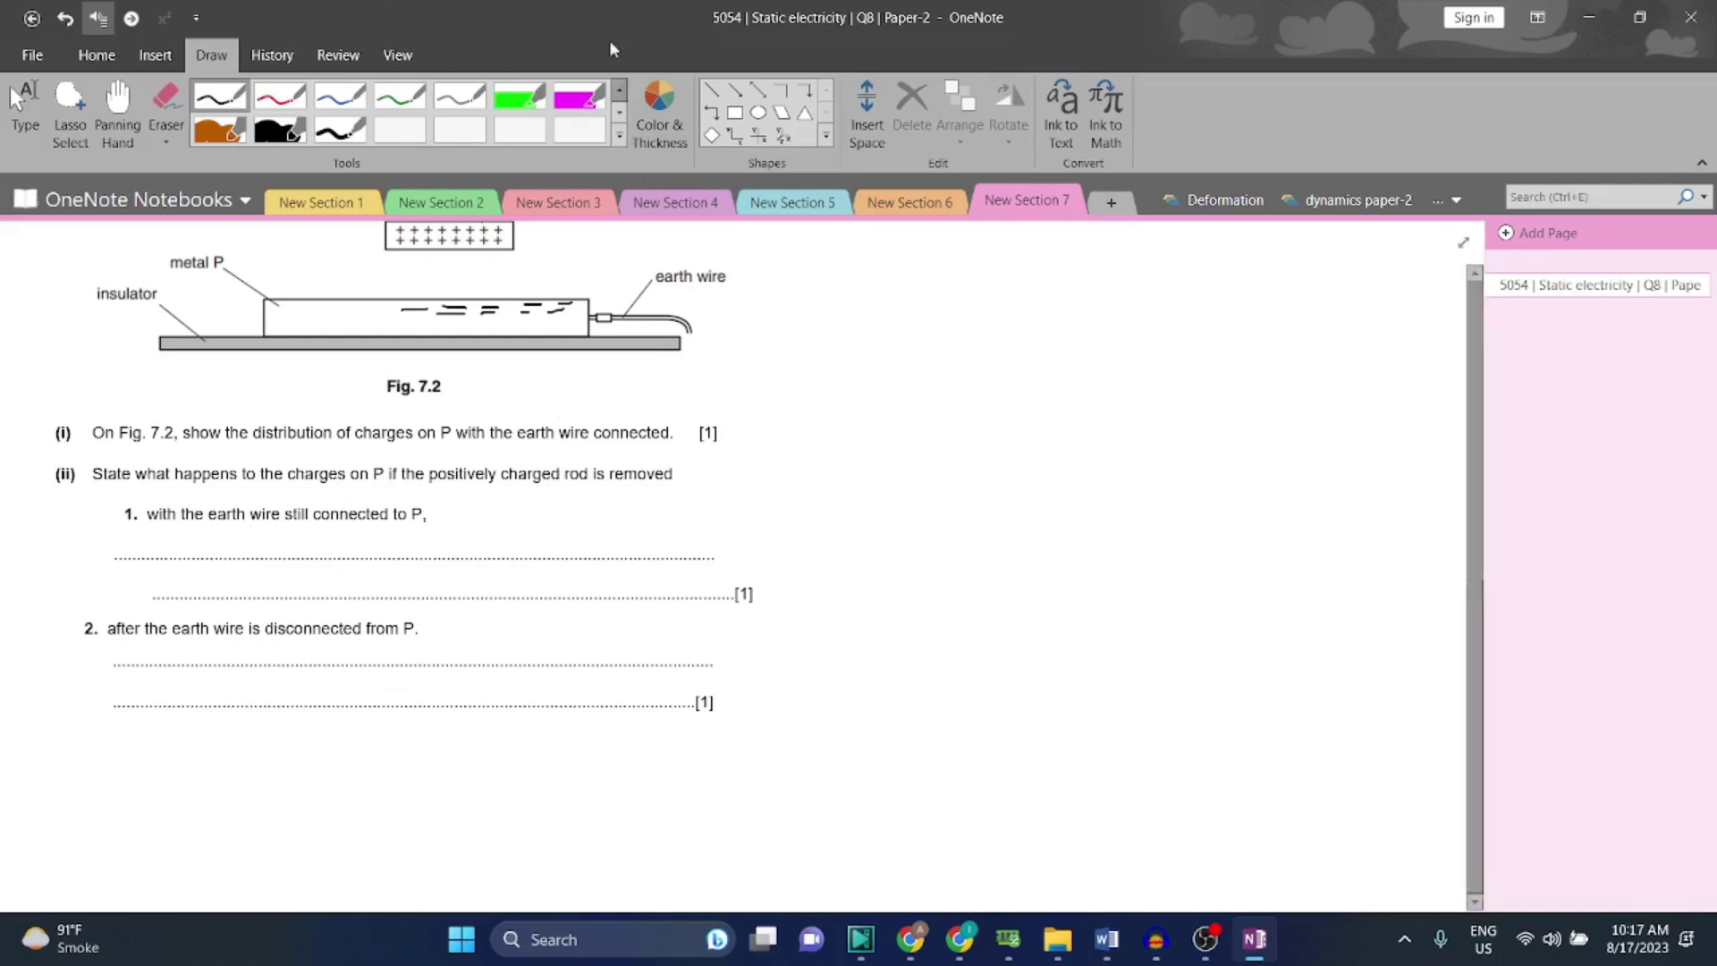
scroll(739, 537, "up", 1)
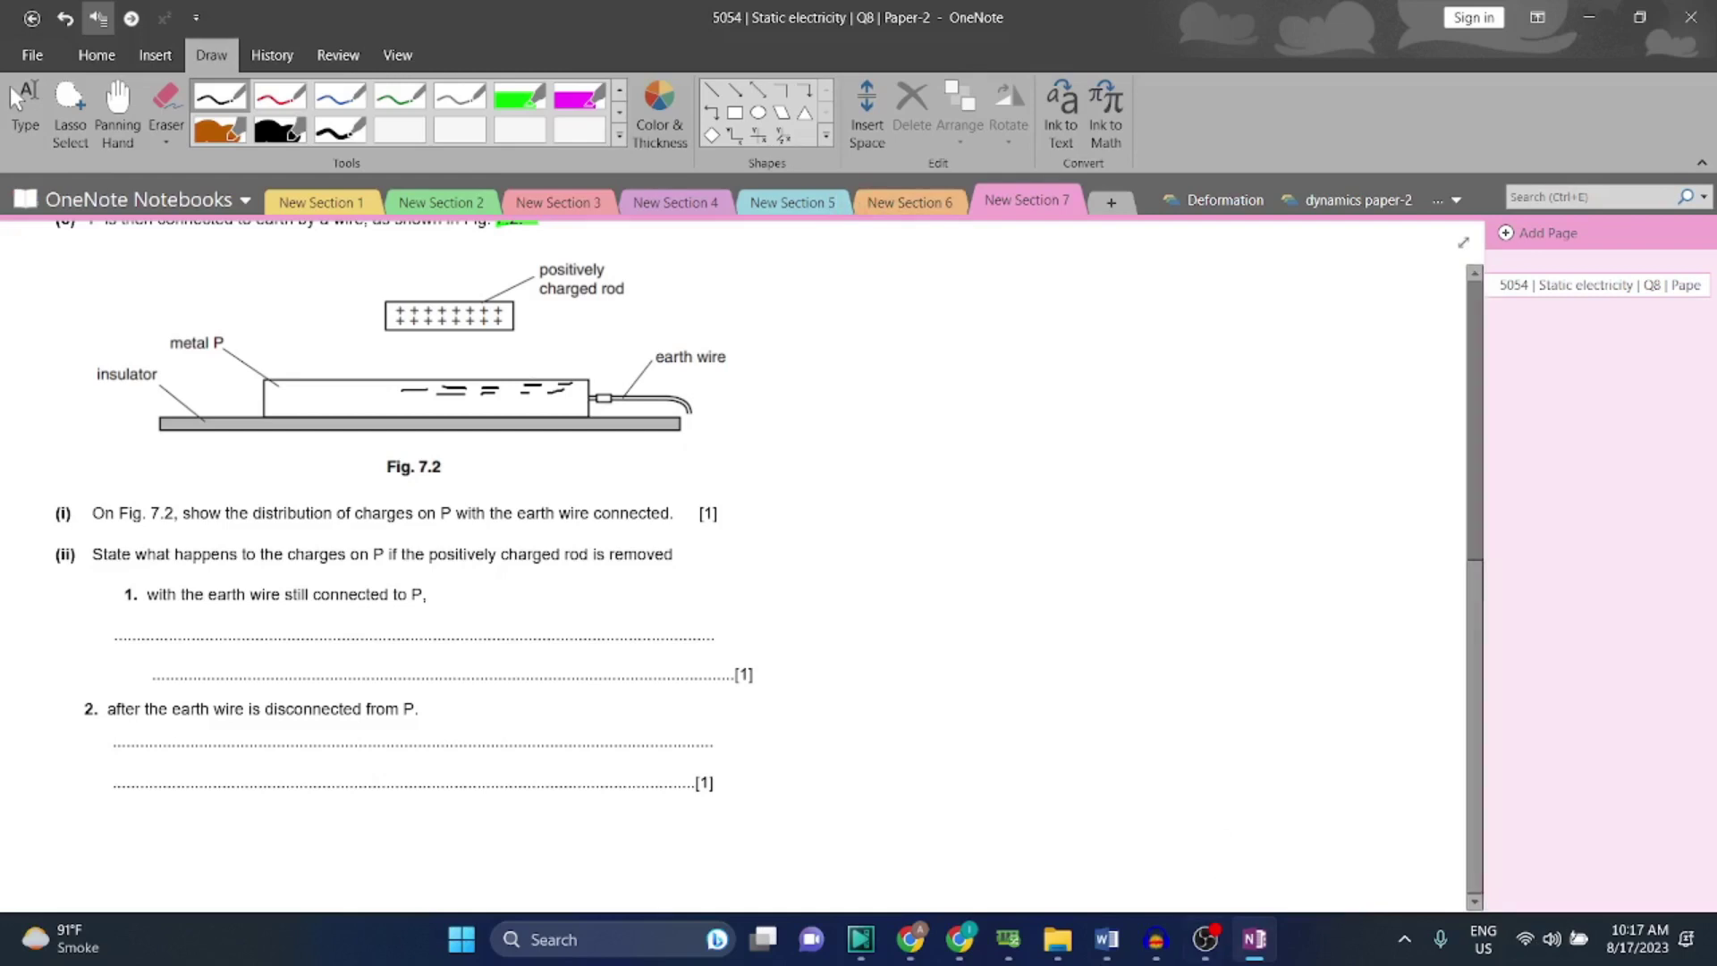
Select 'negative (charges)/ electrons flow to earth or (P) becomes neutral' in Word and try pasting it.
left_click(1107, 939)
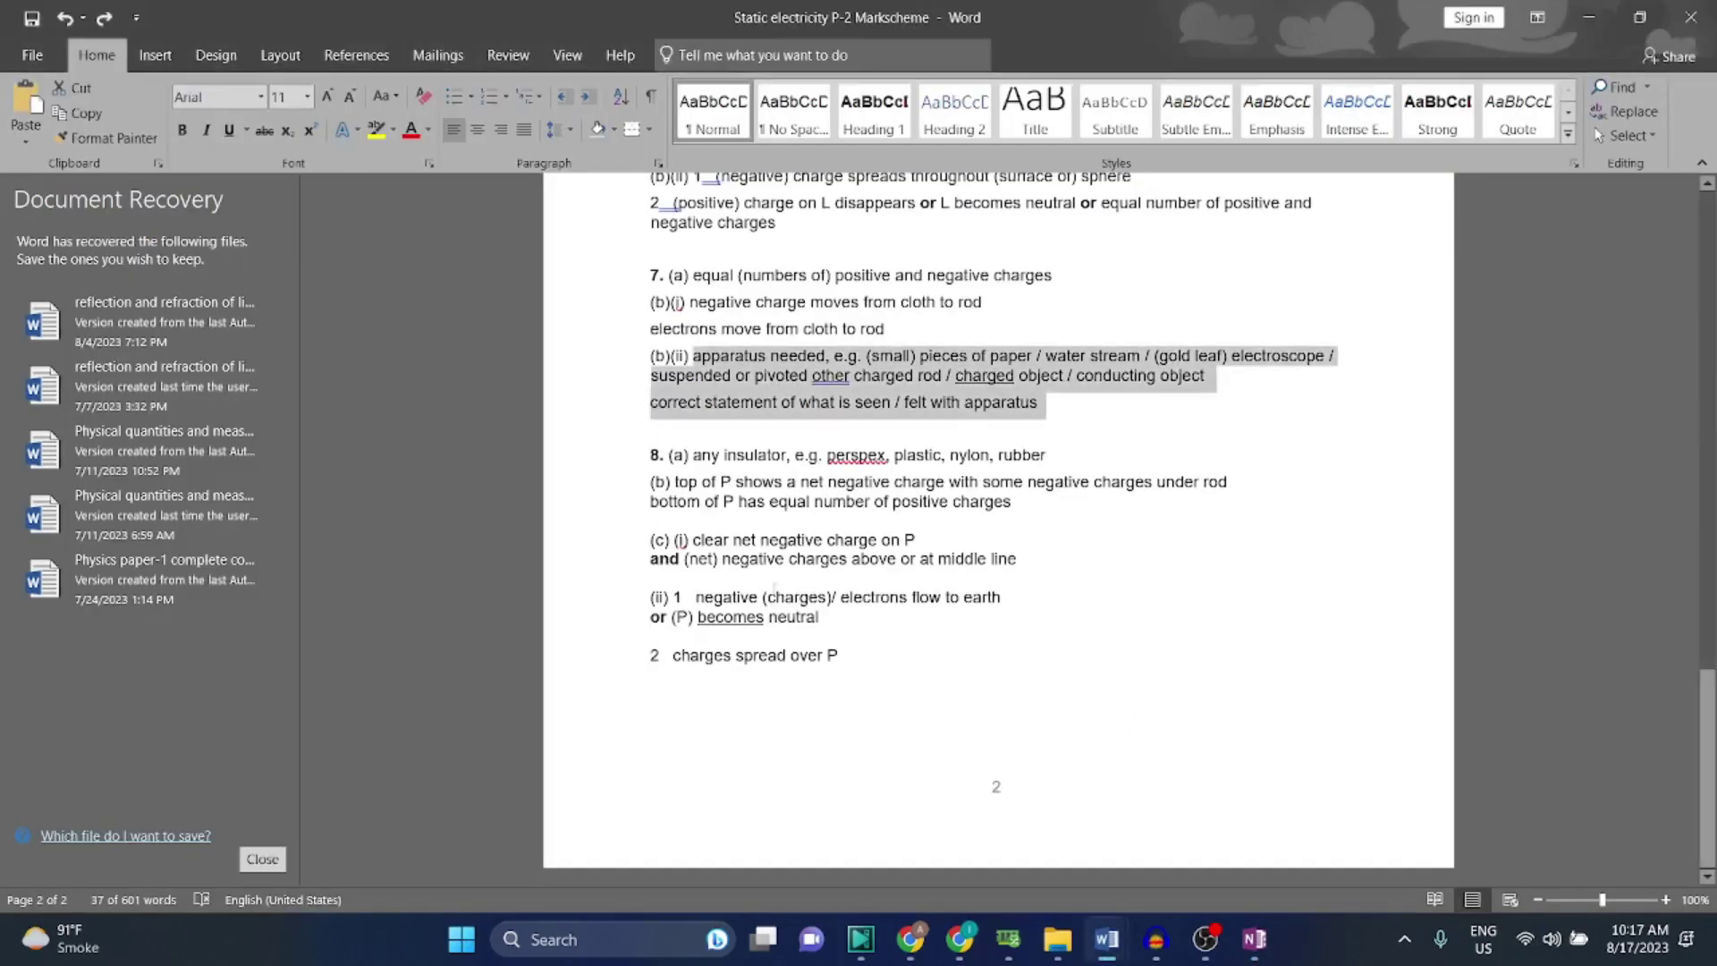
left_click_drag(1016, 600, 673, 618)
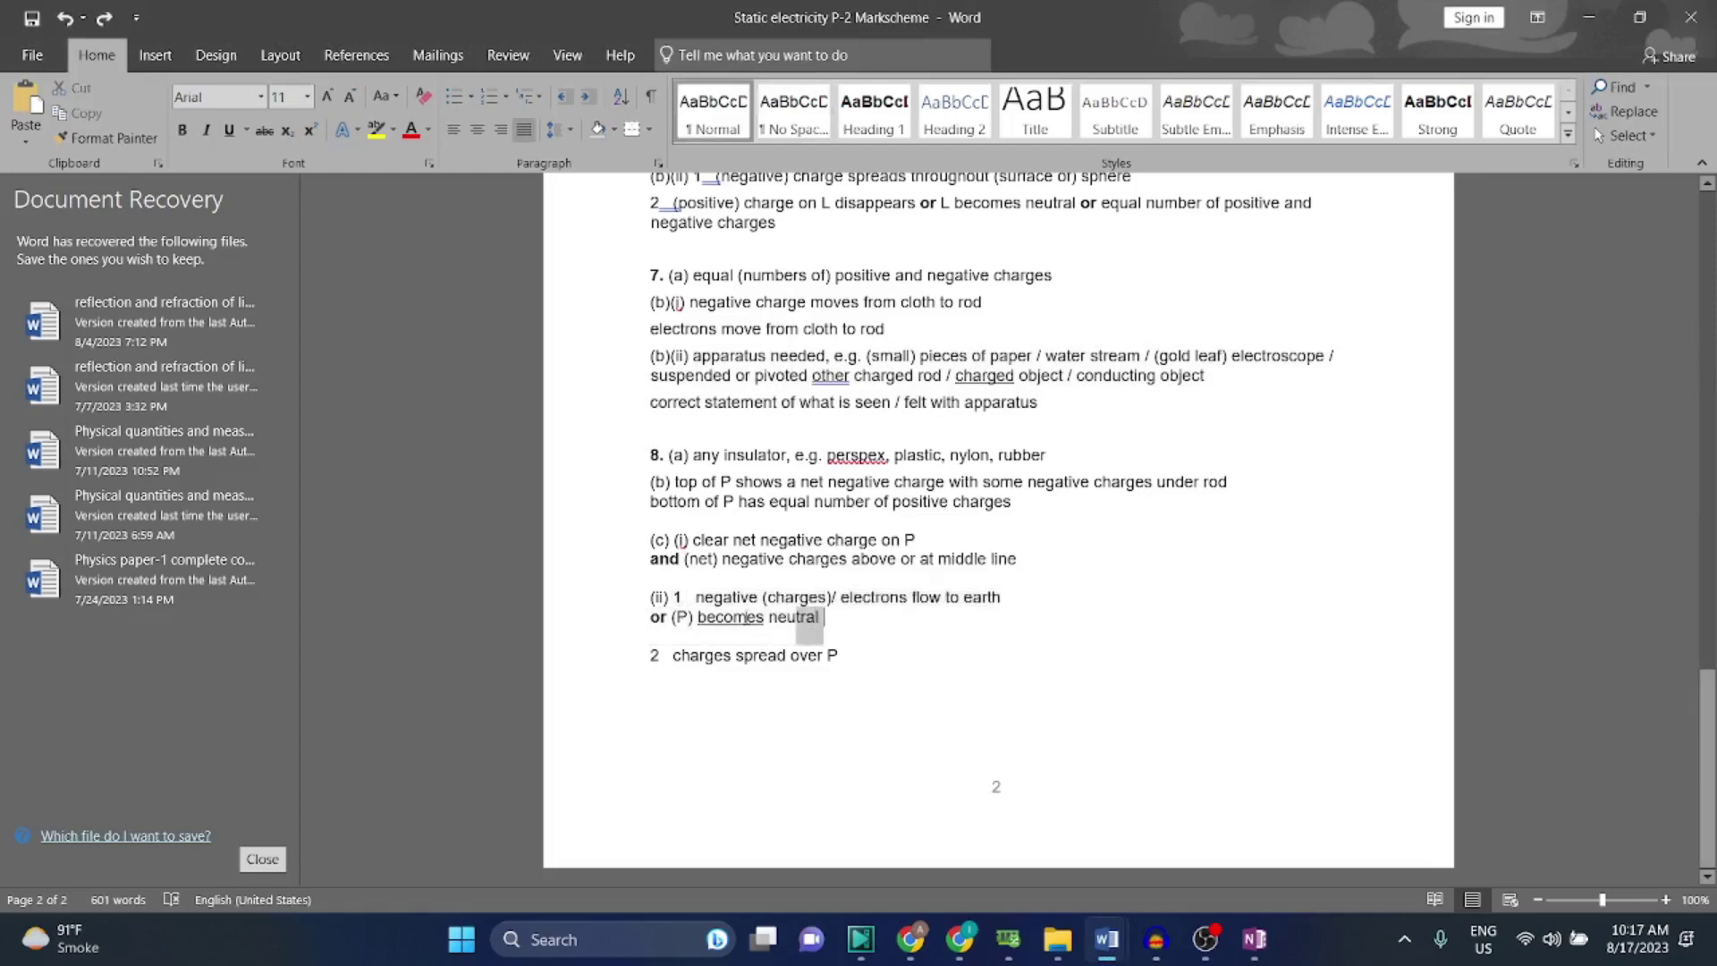
left_click_drag(696, 597, 826, 618)
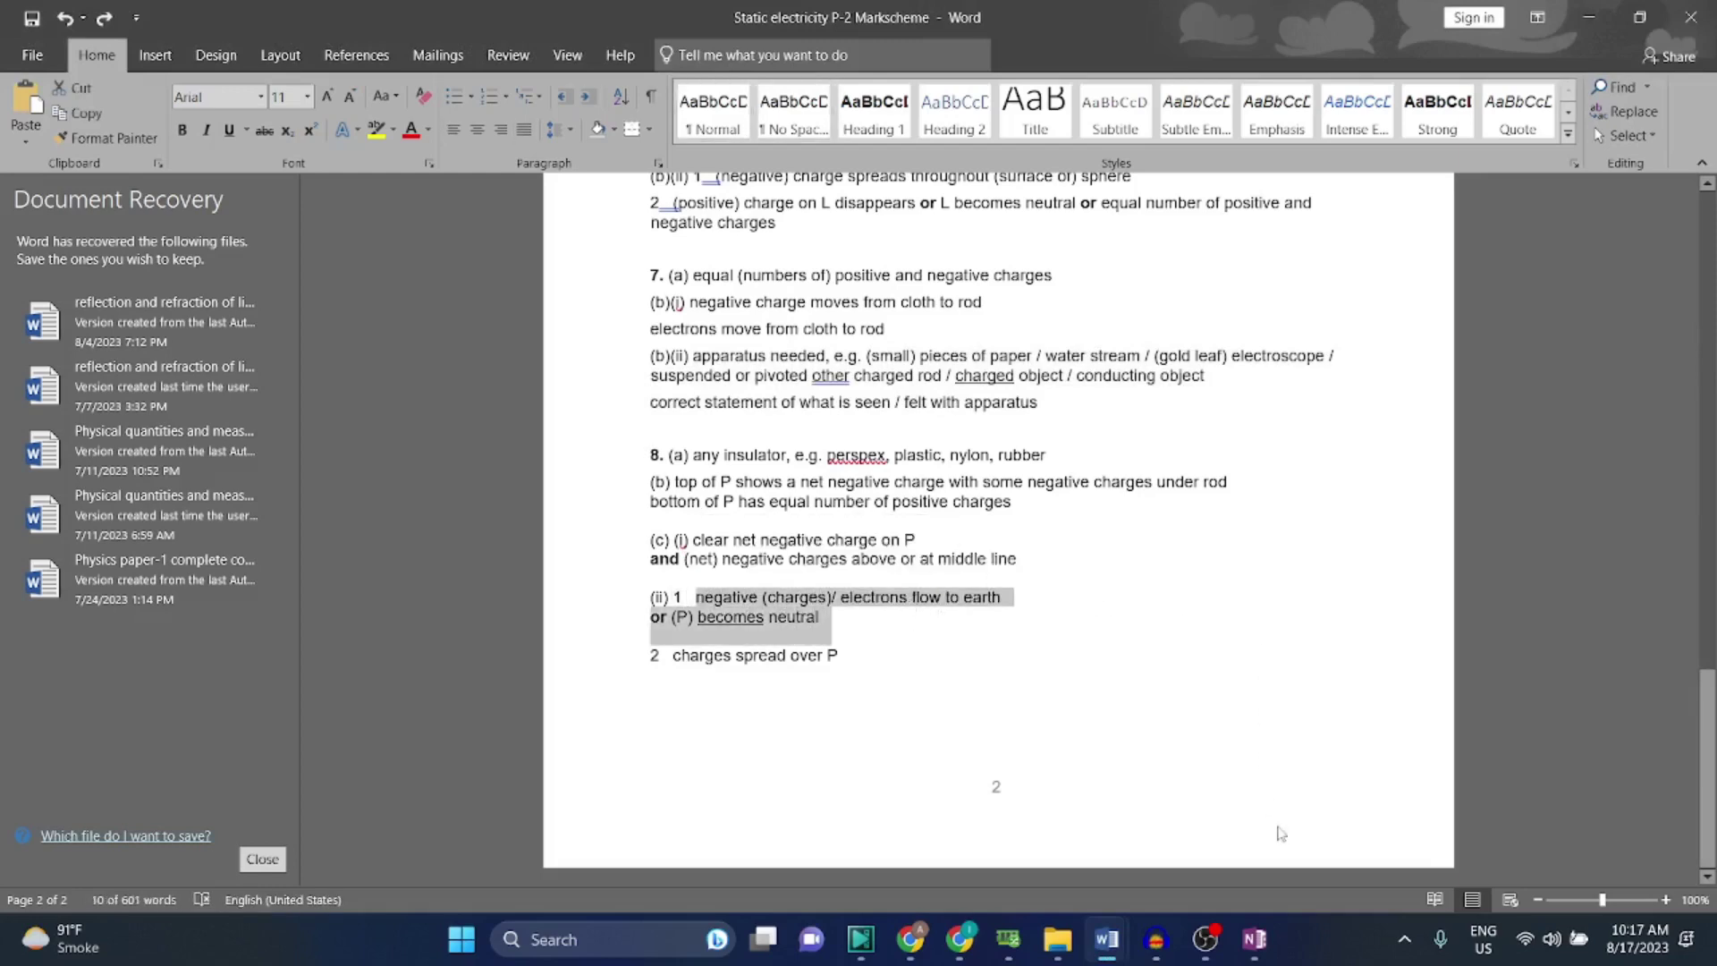
left_click(1254, 940)
left_click(1255, 939)
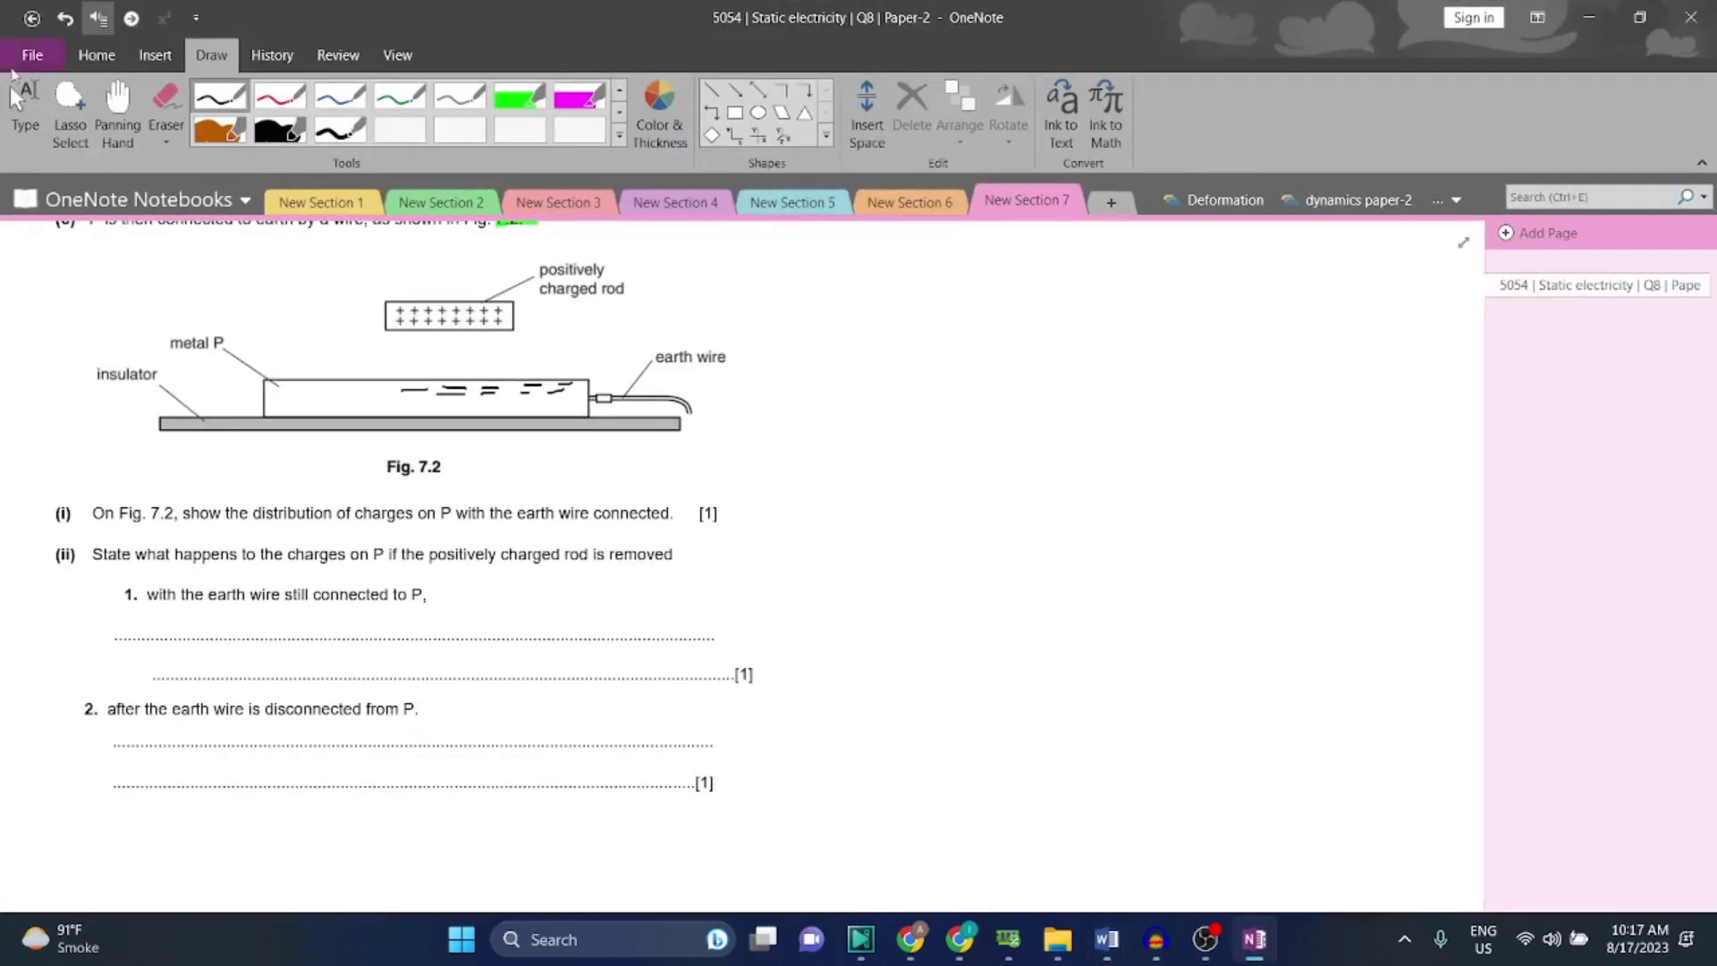
left_click(1077, 626)
type("apparatus needed, e.g. (small) pieces of paper / water stream / (gold leaf) electroscope / suspended or pivoted other charged rod / charged object / conducting object correct statement of what is seen / felt with apparatus")
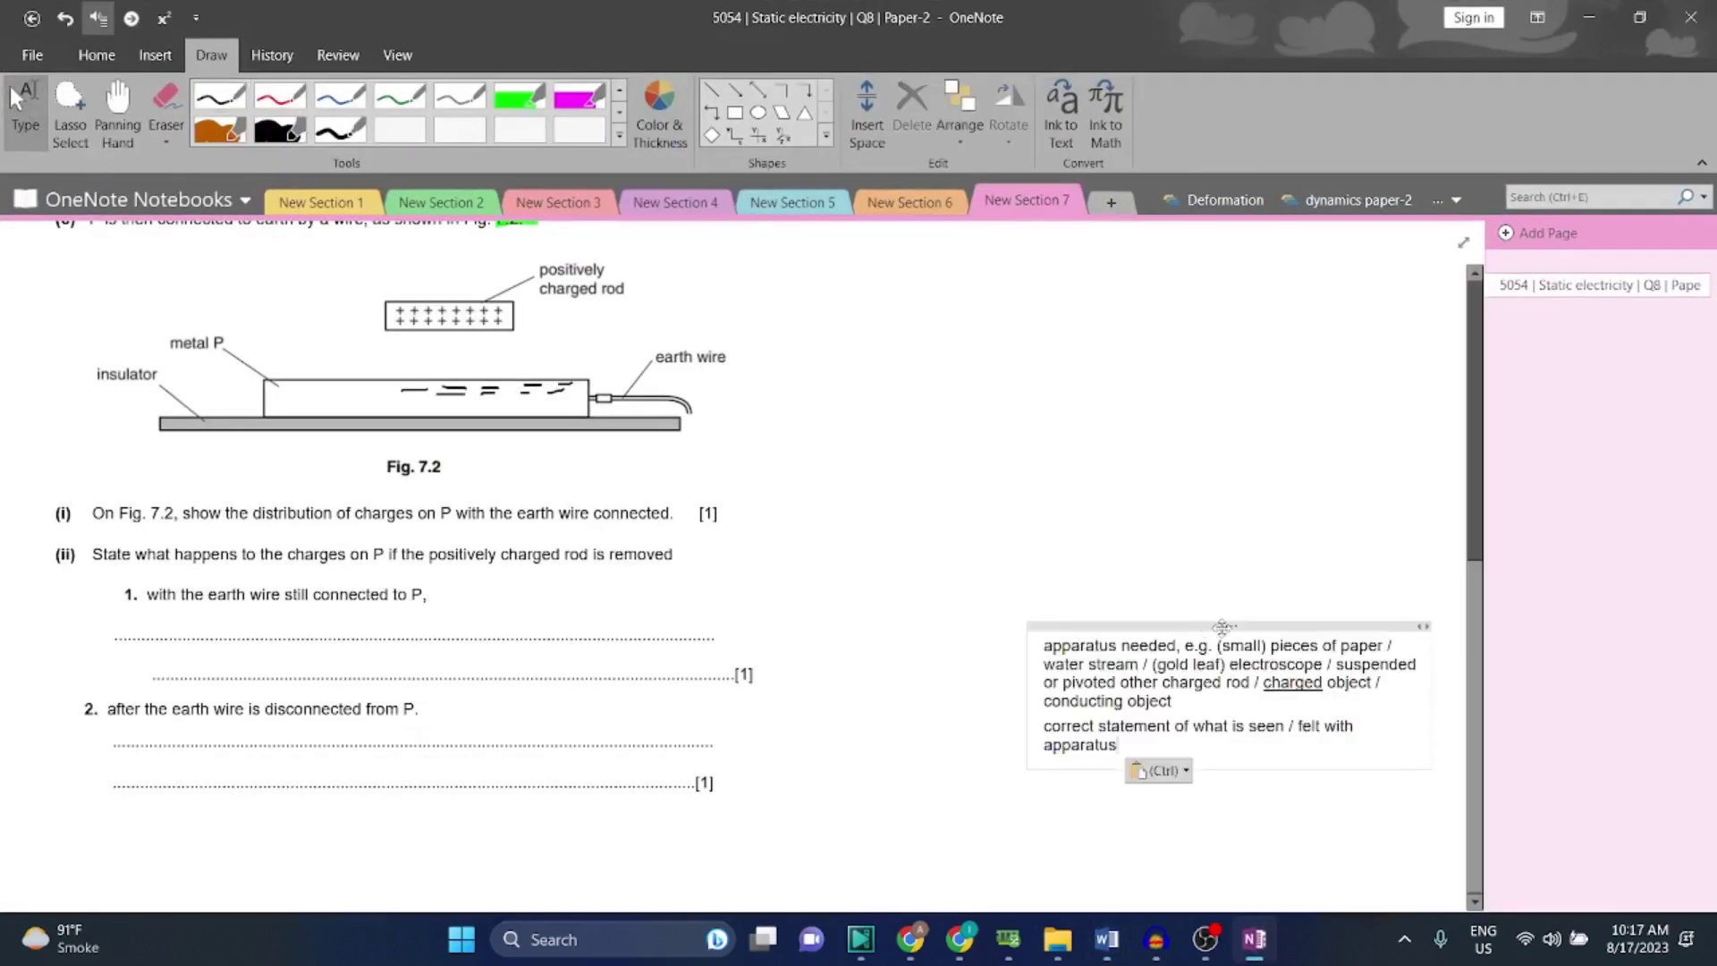
key("ctrl+z")
Copy the mark-scheme answer, paste it into OneNote and move it under part (ii) 1.
left_click(1253, 939)
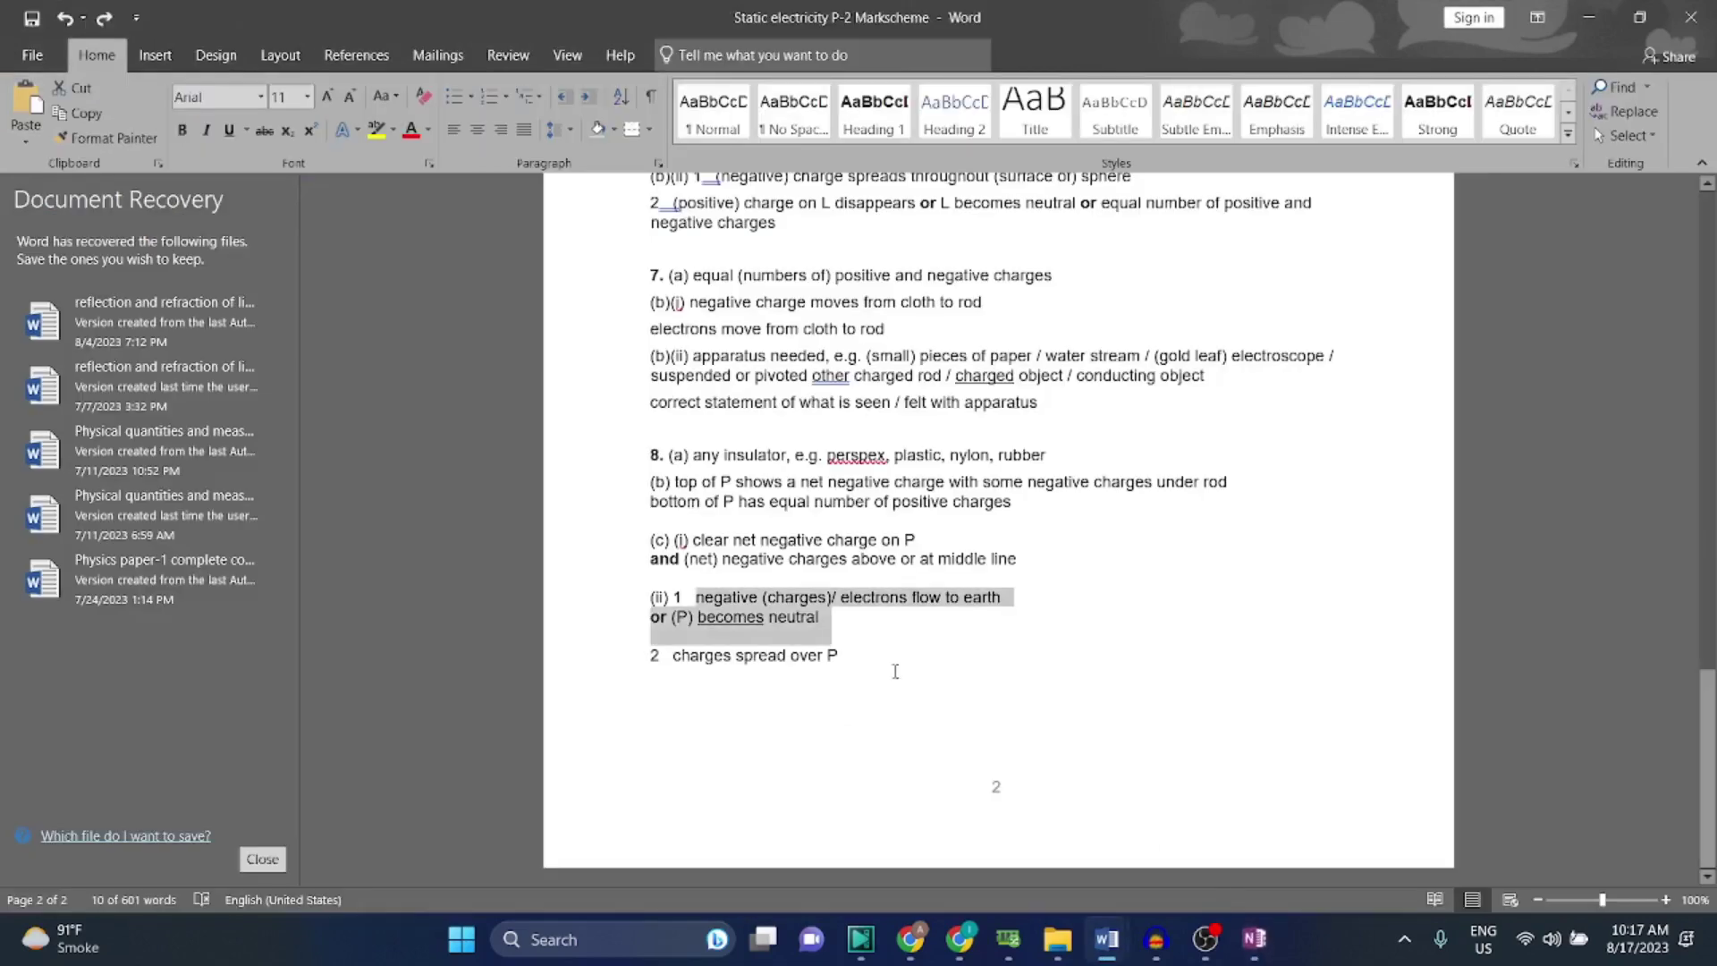
key("ctrl+c")
left_click(1253, 939)
left_click(1076, 644)
key("ctrl+v")
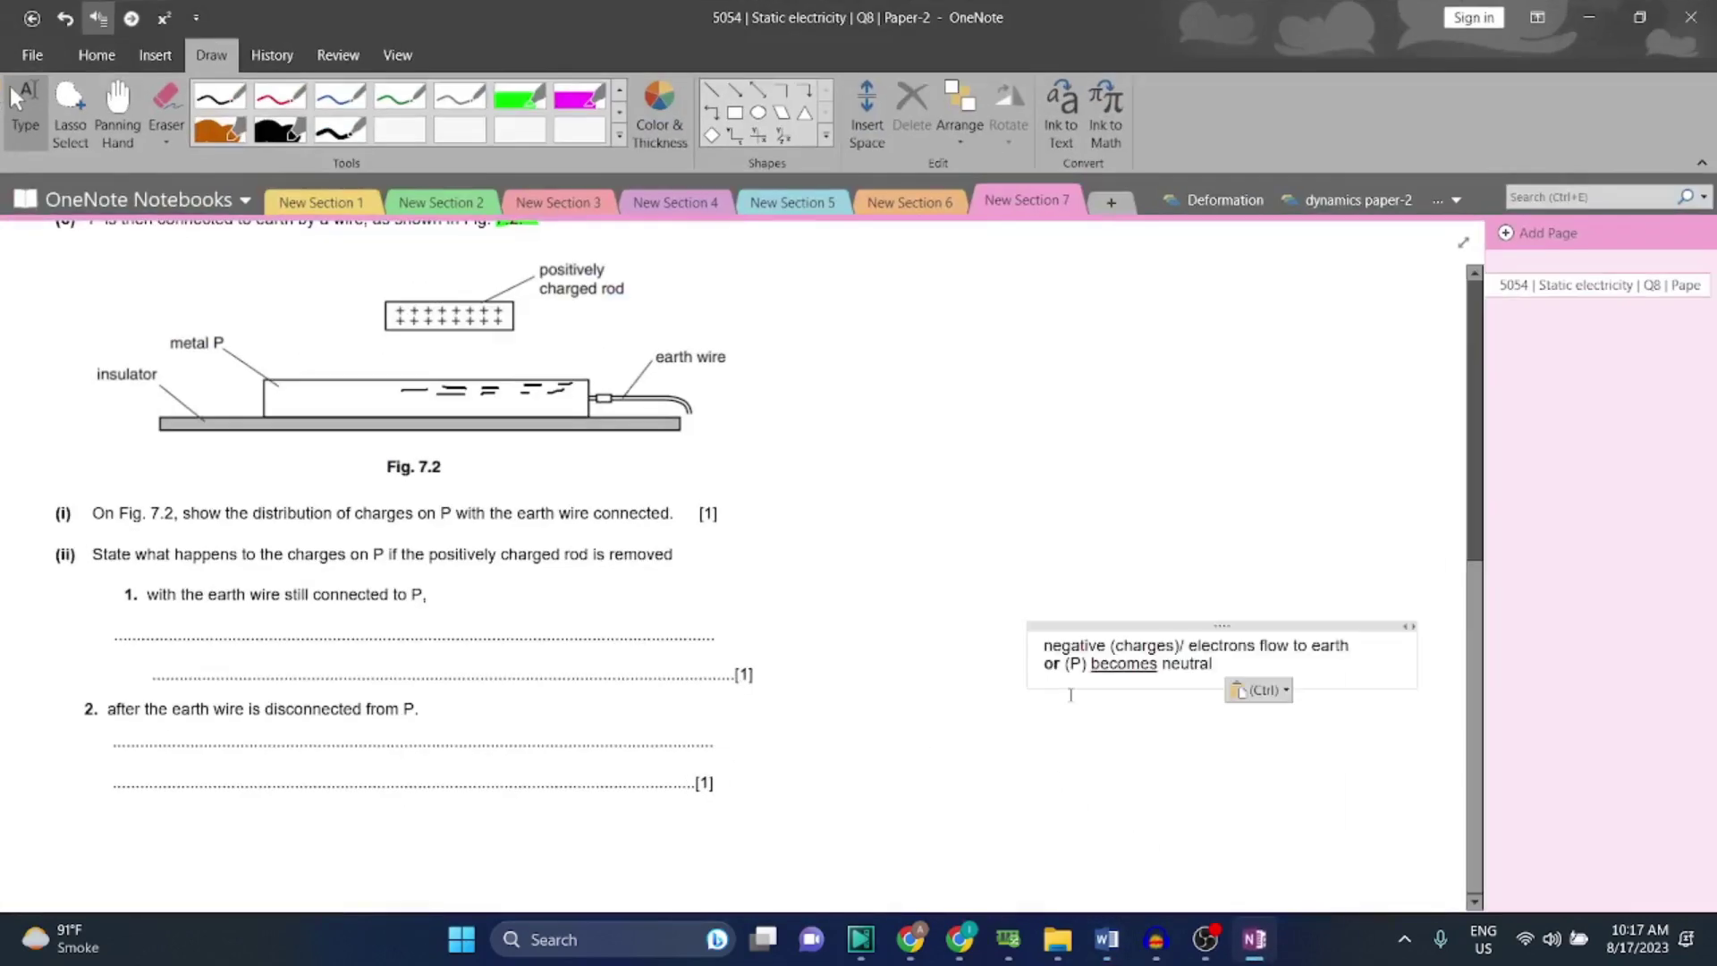
left_click_drag(1016, 646, 291, 597)
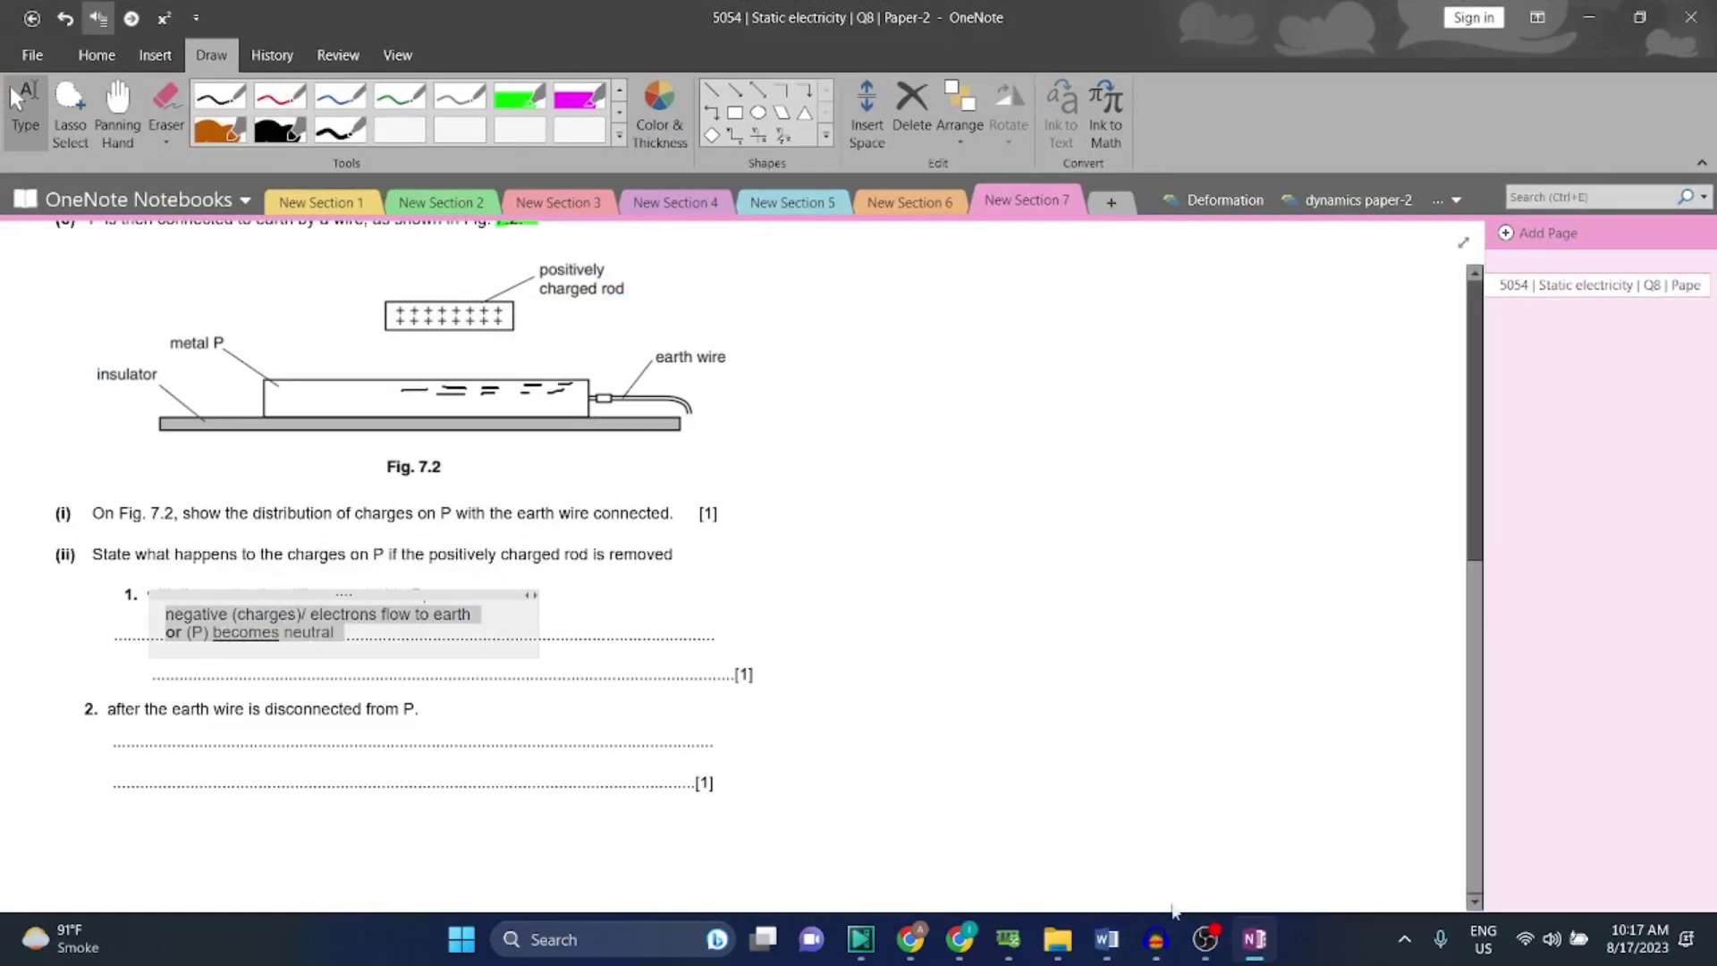
Copy 'charges spread over P' from Word, paste it into OneNote and drag it under part (ii) 2.
left_click(1208, 832)
left_click_drag(868, 667, 673, 657)
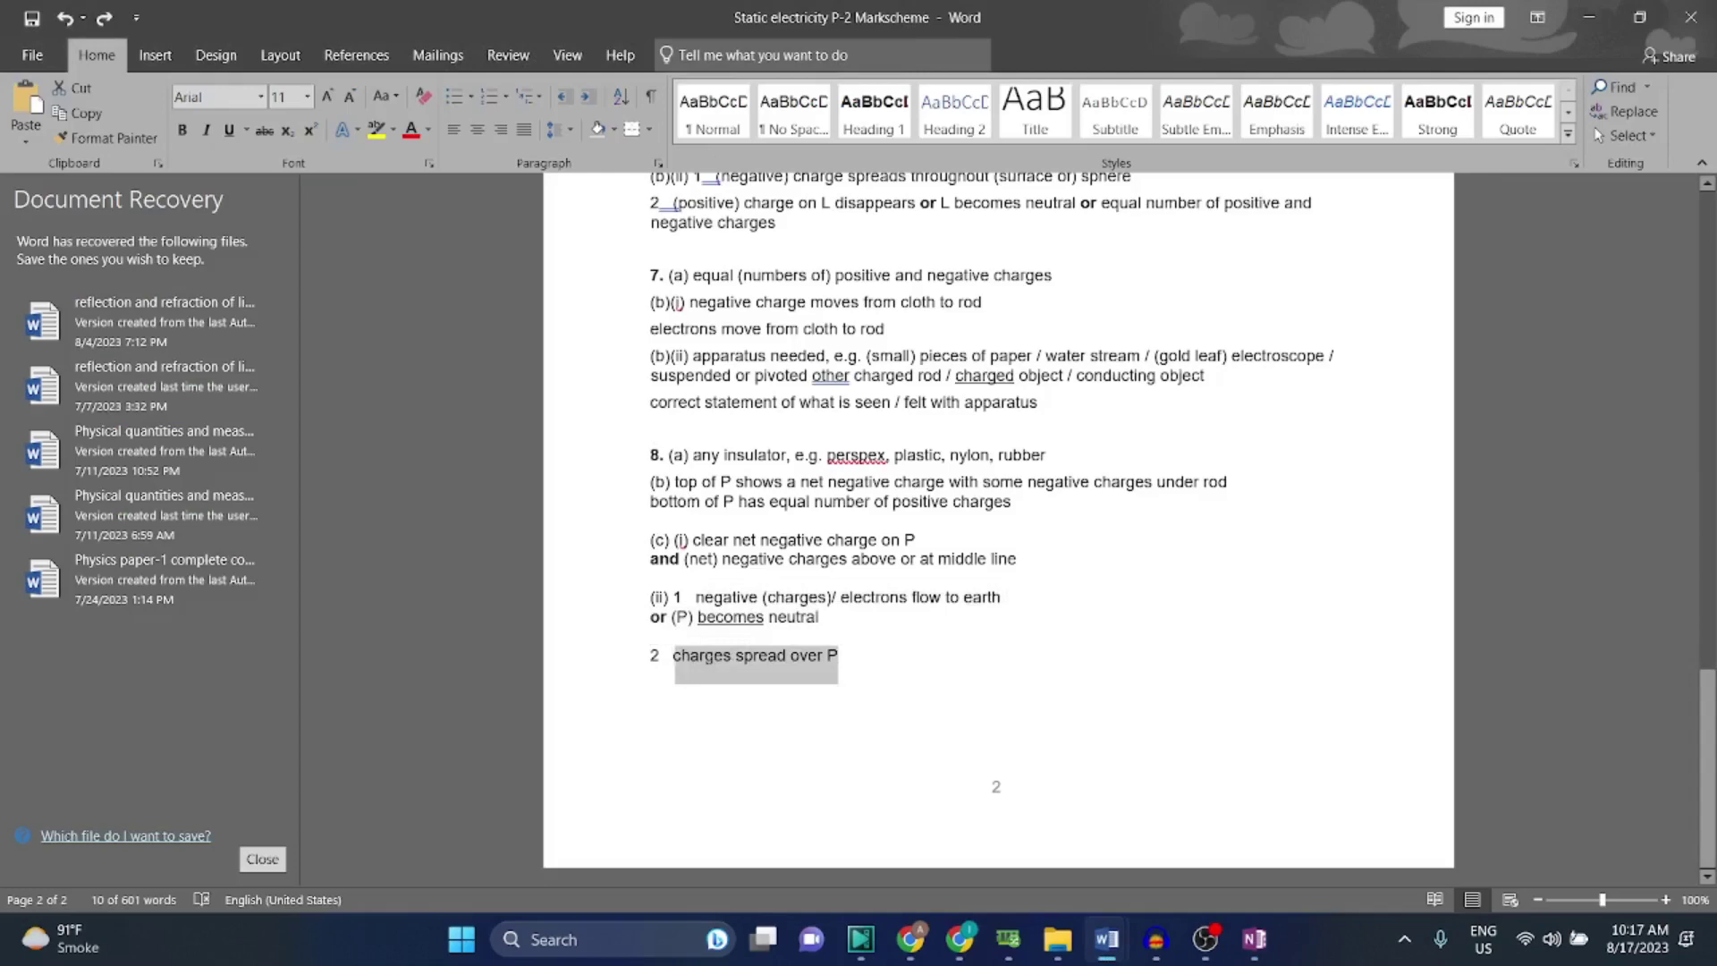
left_click(1252, 831)
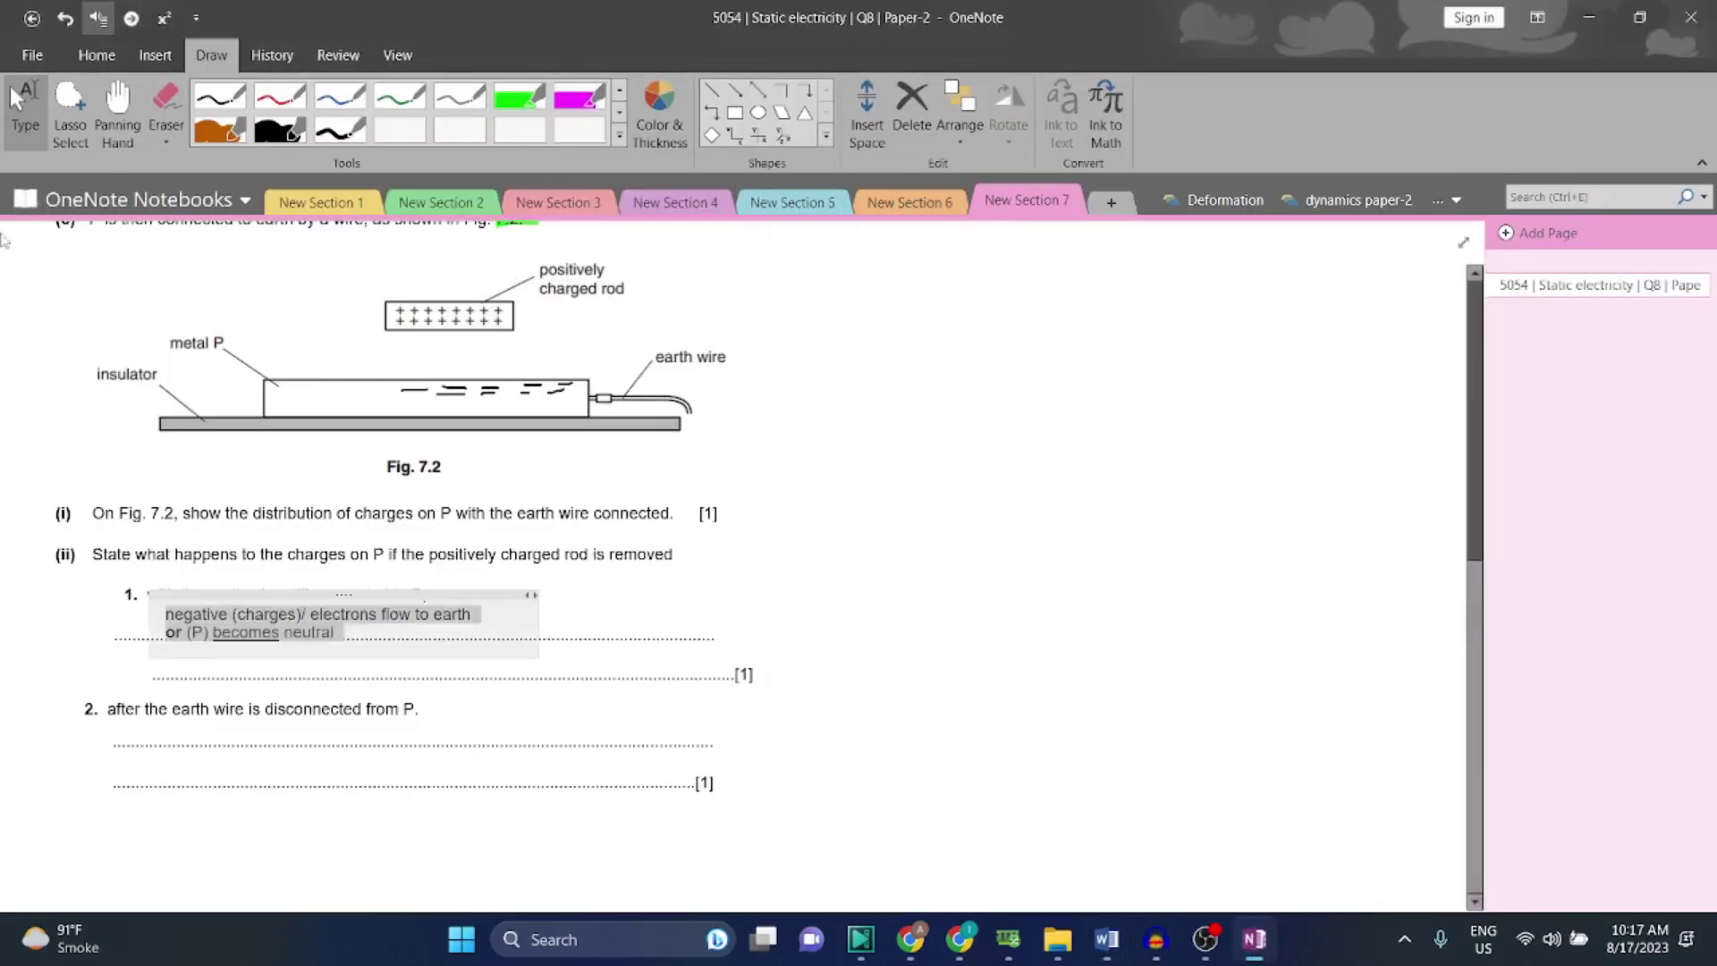
scroll(940, 649, "up", 1)
scroll(939, 648, "down", 1)
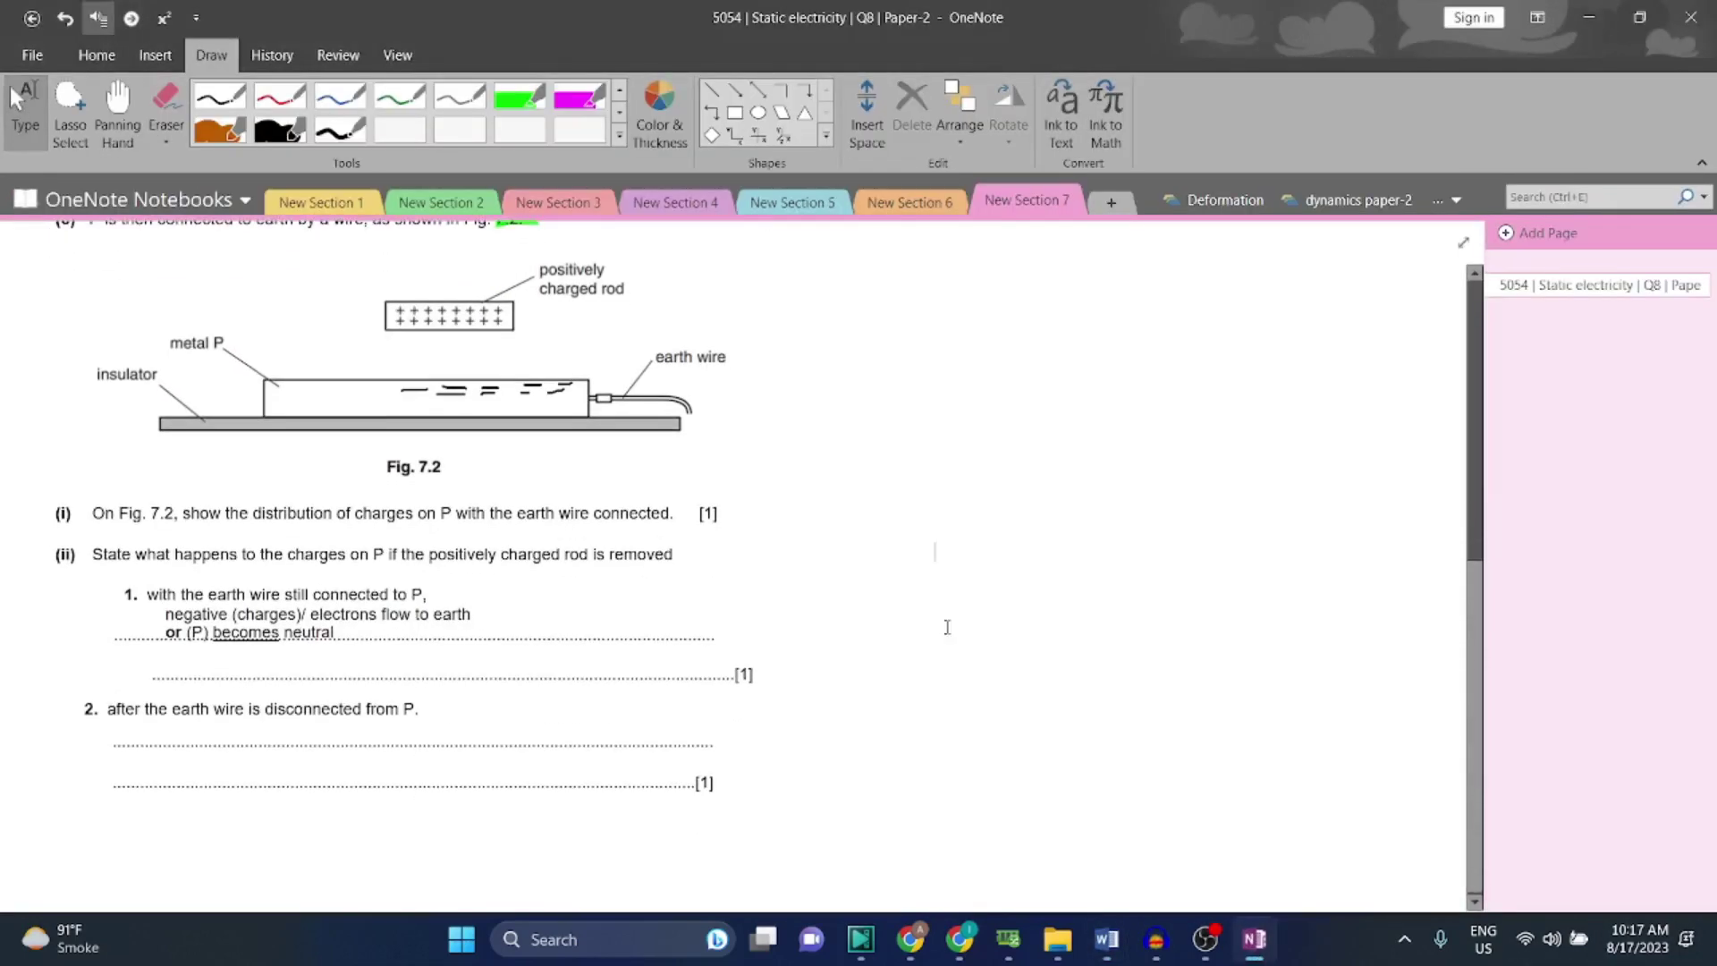
left_click(946, 626)
key("ctrl+v")
left_click_drag(1037, 533, 268, 712)
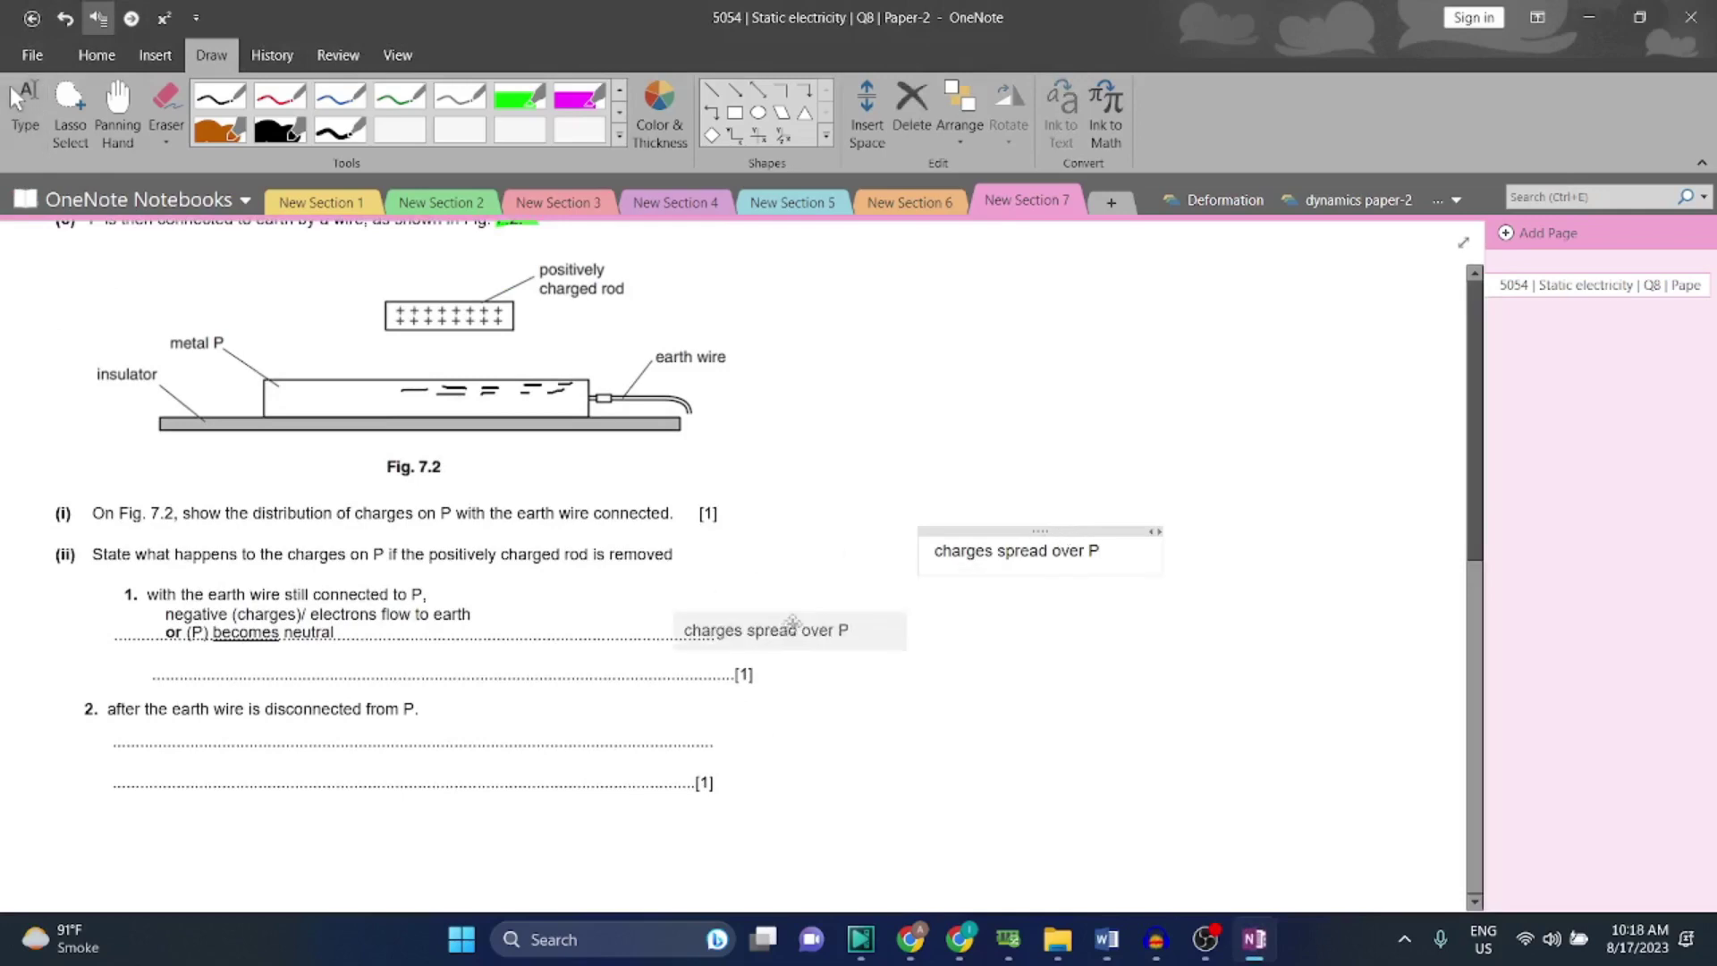
left_click(1093, 508)
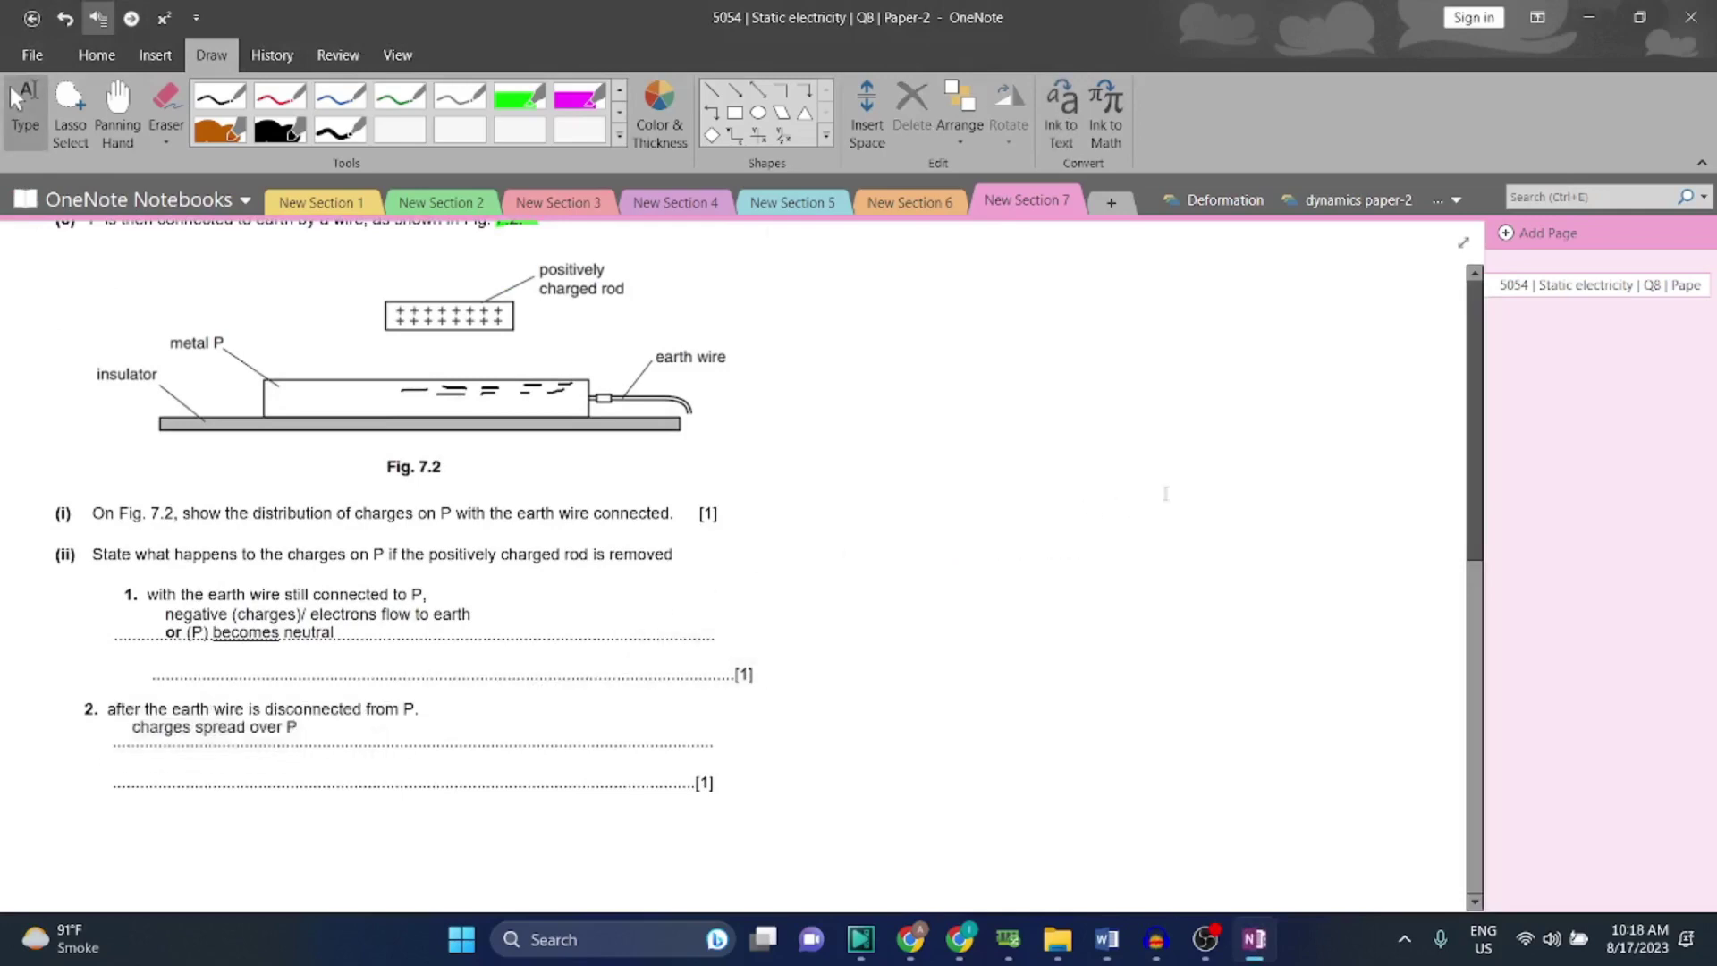
scroll(877, 525, "up", 5)
scroll(878, 525, "down", 5)
scroll(804, 469, "down", 2)
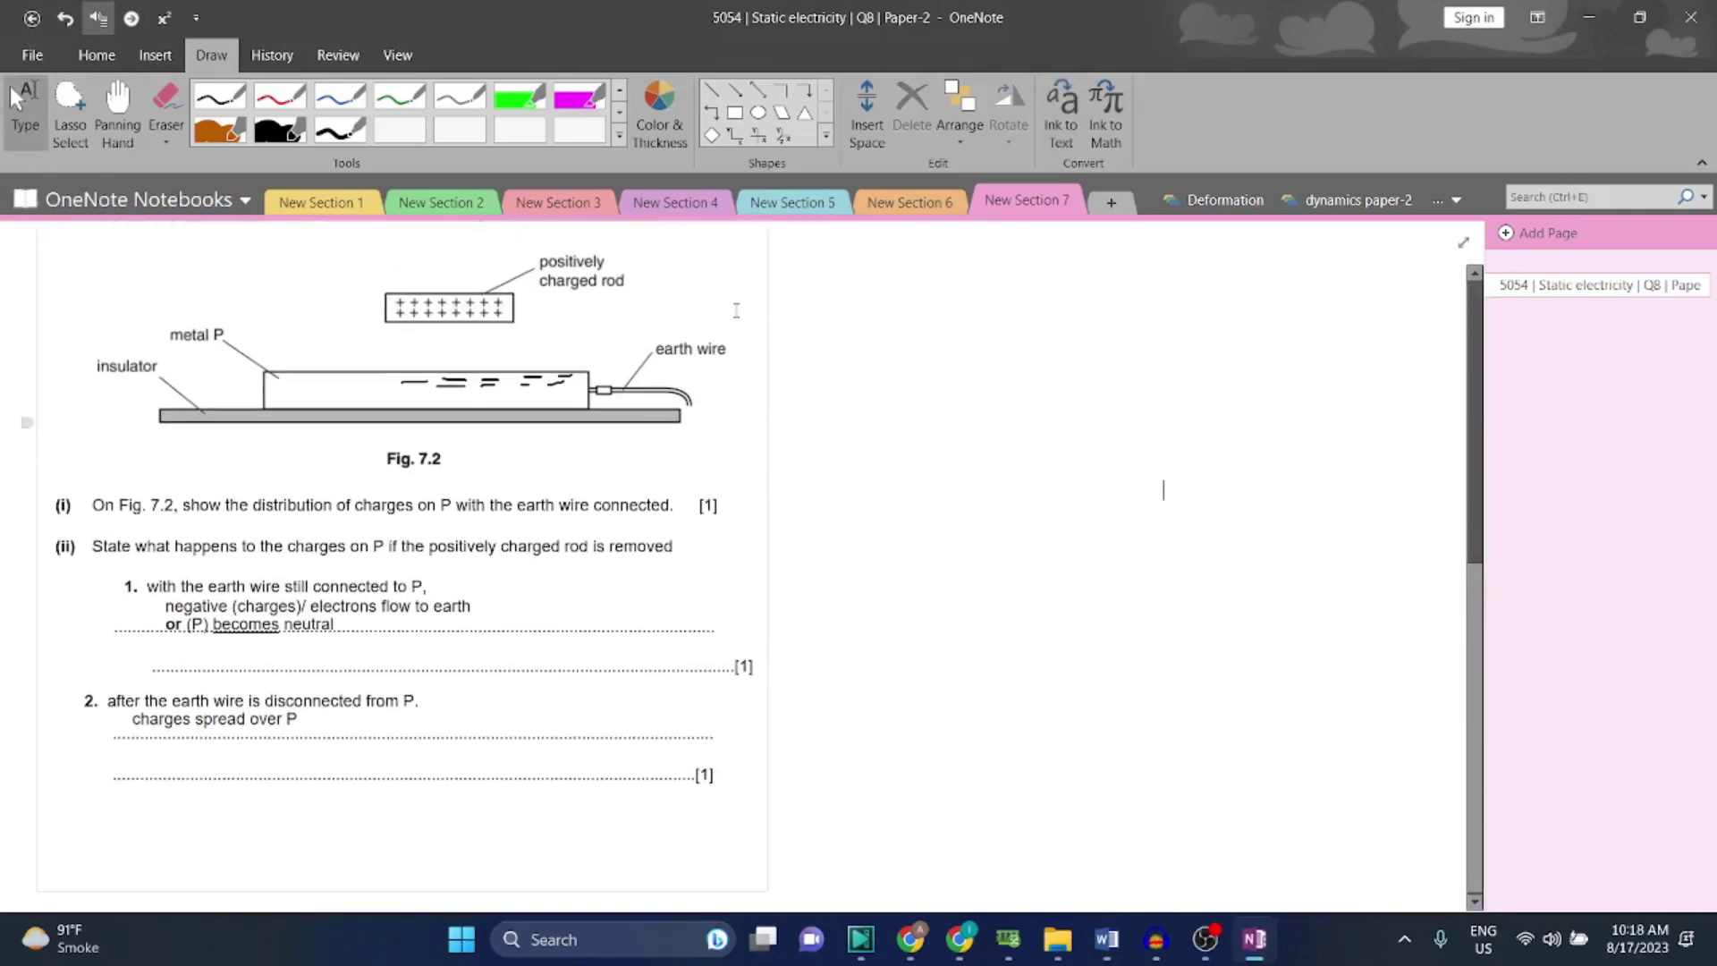